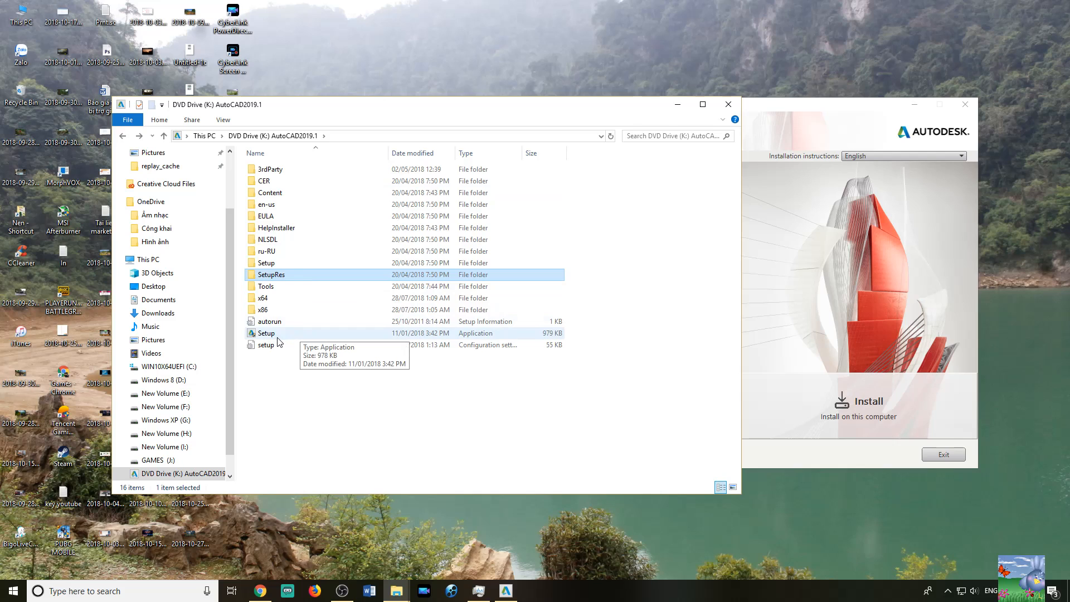
# Step: Browse into the disc's 3rdParty folder and return to the disc's top-level folder
pyautogui.doubleClick(272, 169)
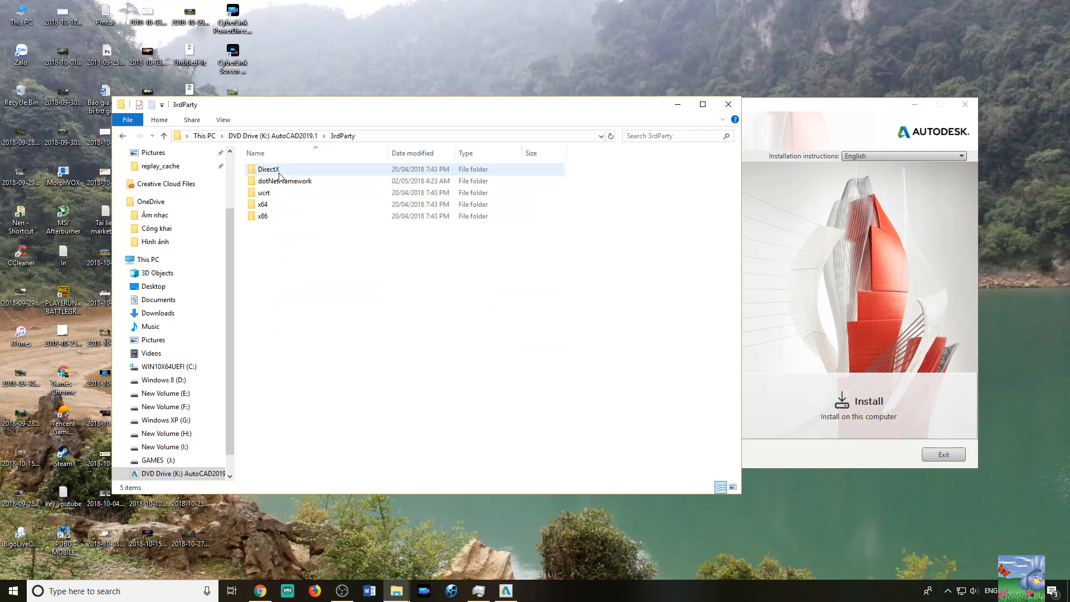
pyautogui.click(122, 136)
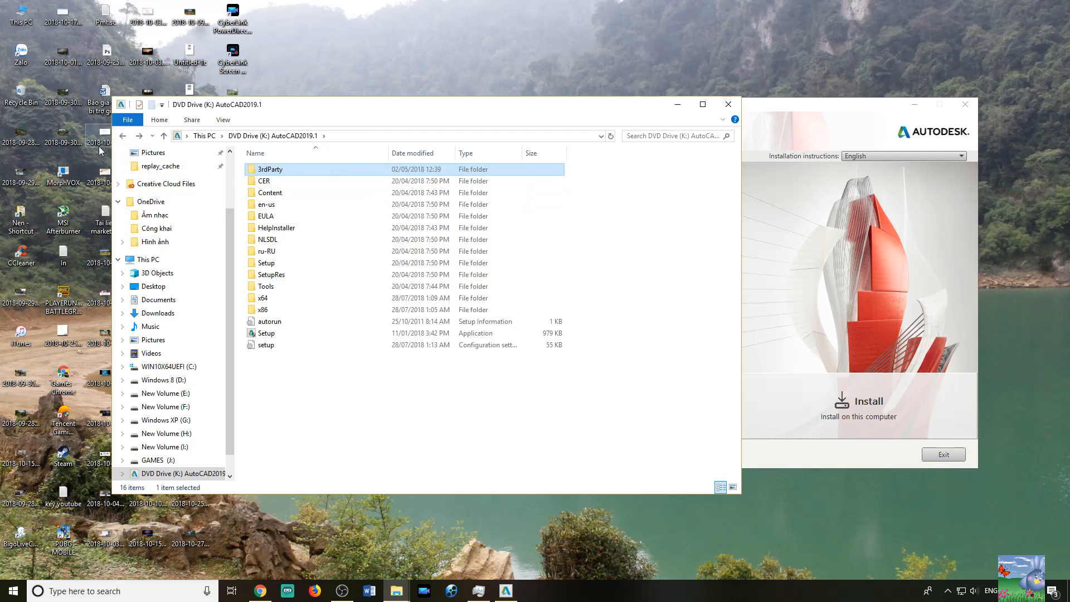
pyautogui.click(121, 136)
pyautogui.click(139, 136)
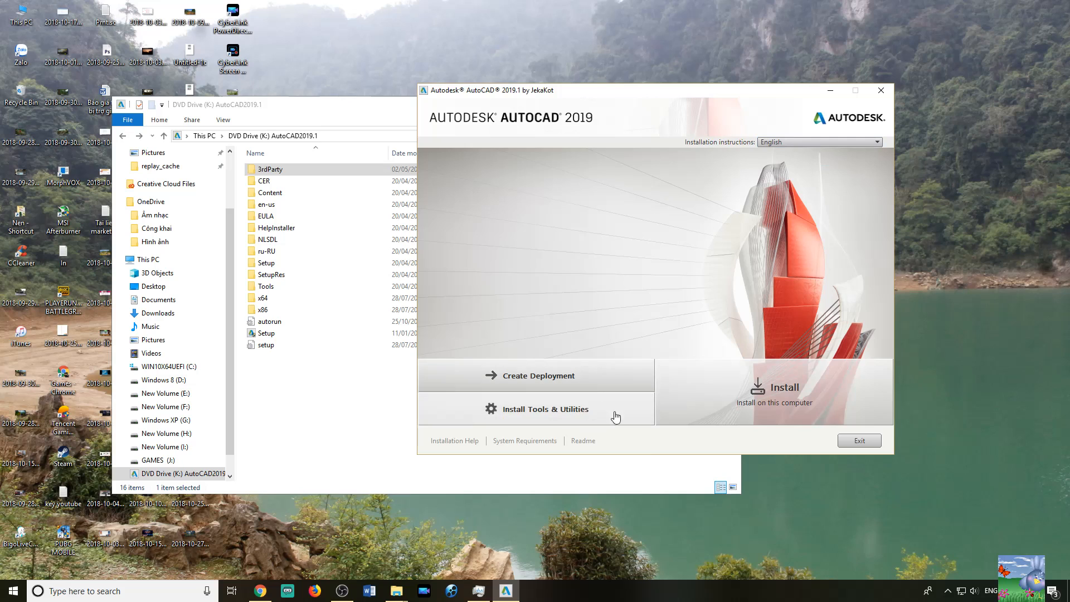
# Step: Start the local install, keep United States as the country, and accept the licence agreement
pyautogui.click(701, 406)
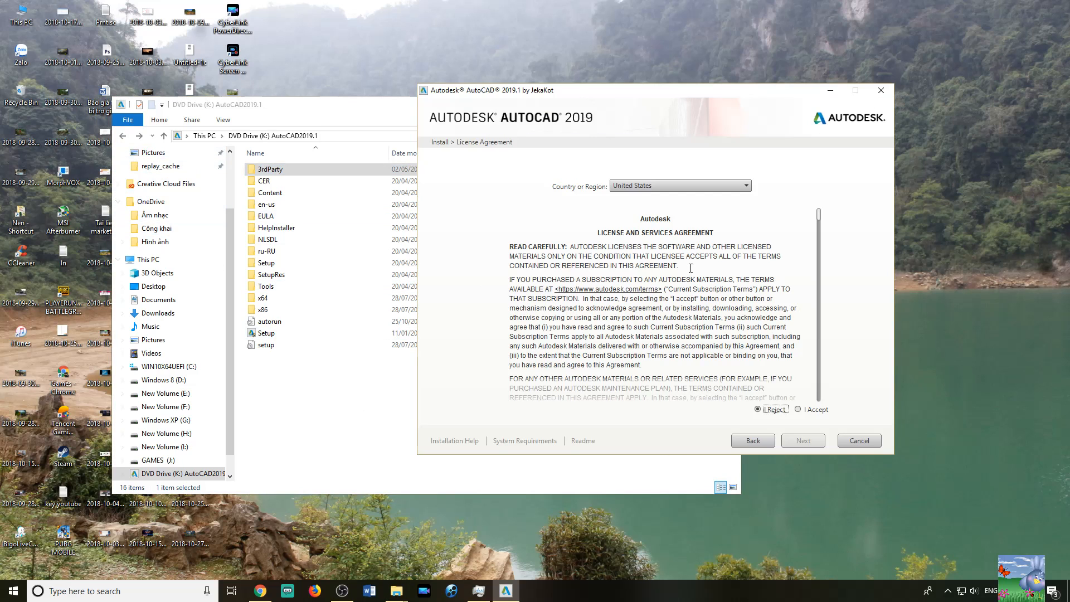
pyautogui.click(653, 185)
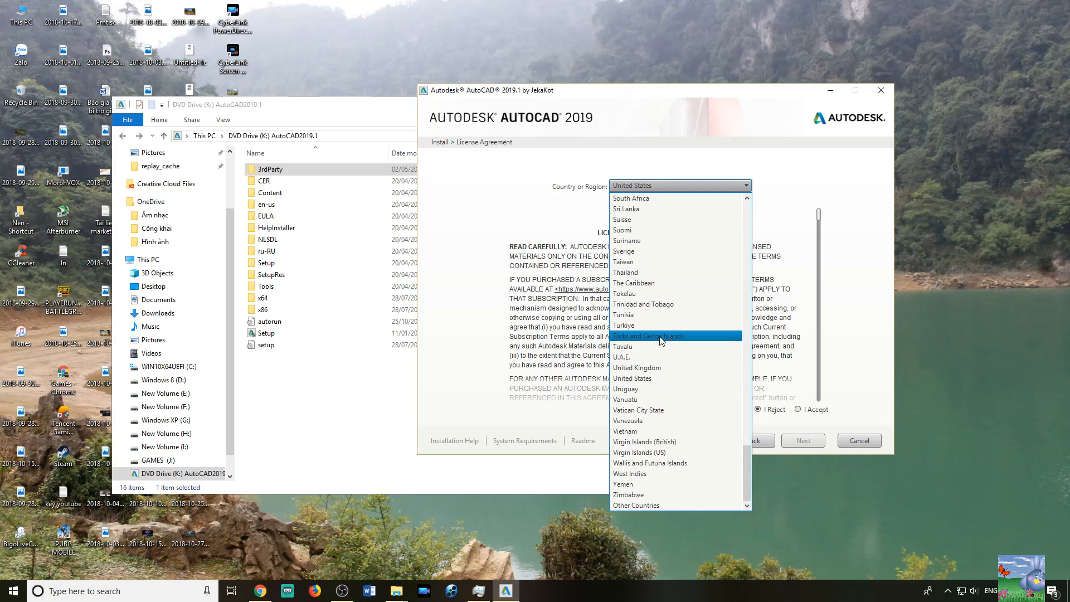
pyautogui.click(797, 161)
pyautogui.click(740, 184)
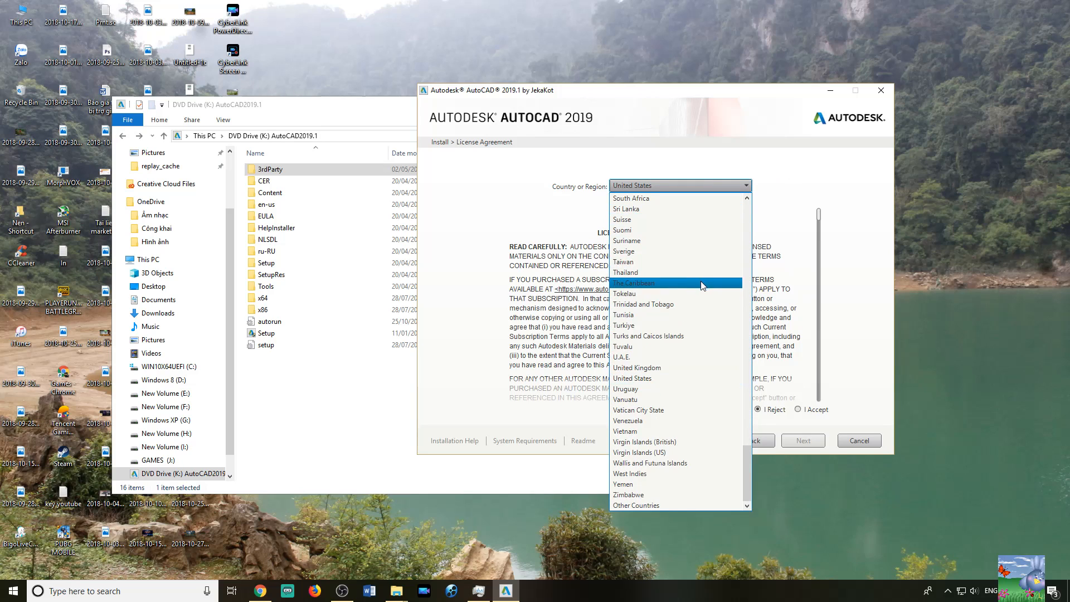
pyautogui.click(783, 163)
pyautogui.click(810, 411)
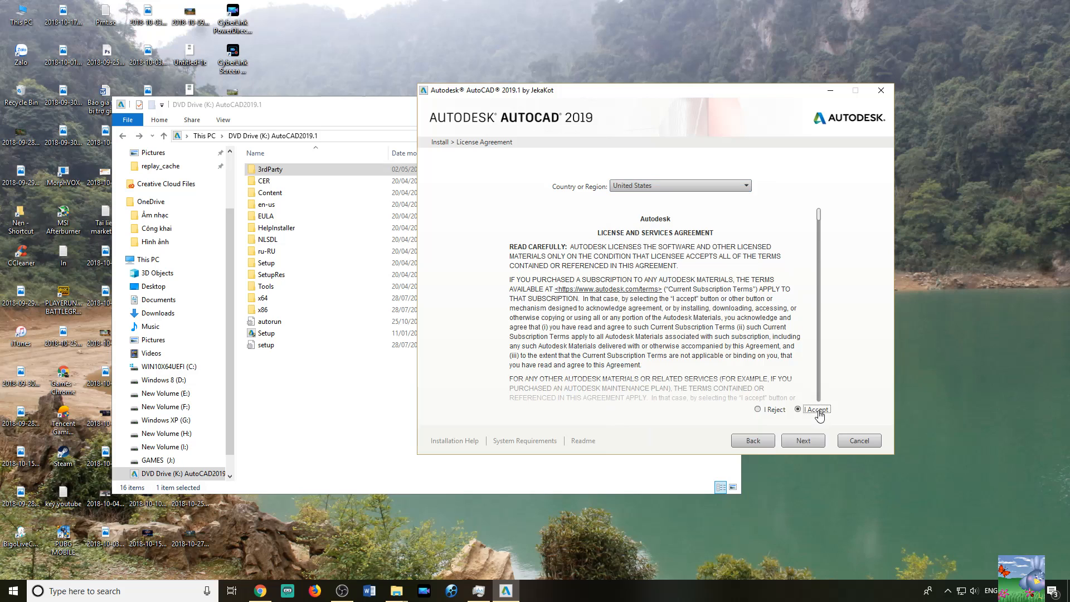
# Step: Go past the licence text and install AutoCAD 2019.1 with VBA Enabler into C:\Program Files\Autodesk\
pyautogui.moveTo(714, 233); pyautogui.dragTo(719, 383)
pyautogui.moveTo(630, 222); pyautogui.dragTo(736, 558)
pyautogui.moveTo(818, 214); pyautogui.dragTo(814, 404)
pyautogui.click(803, 441)
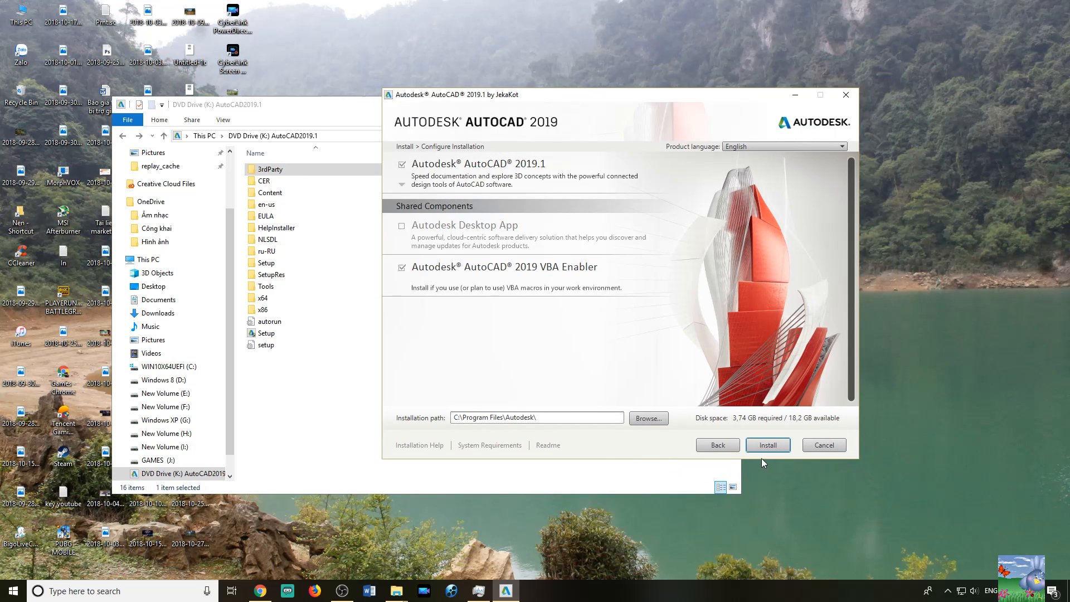
pyautogui.click(766, 447)
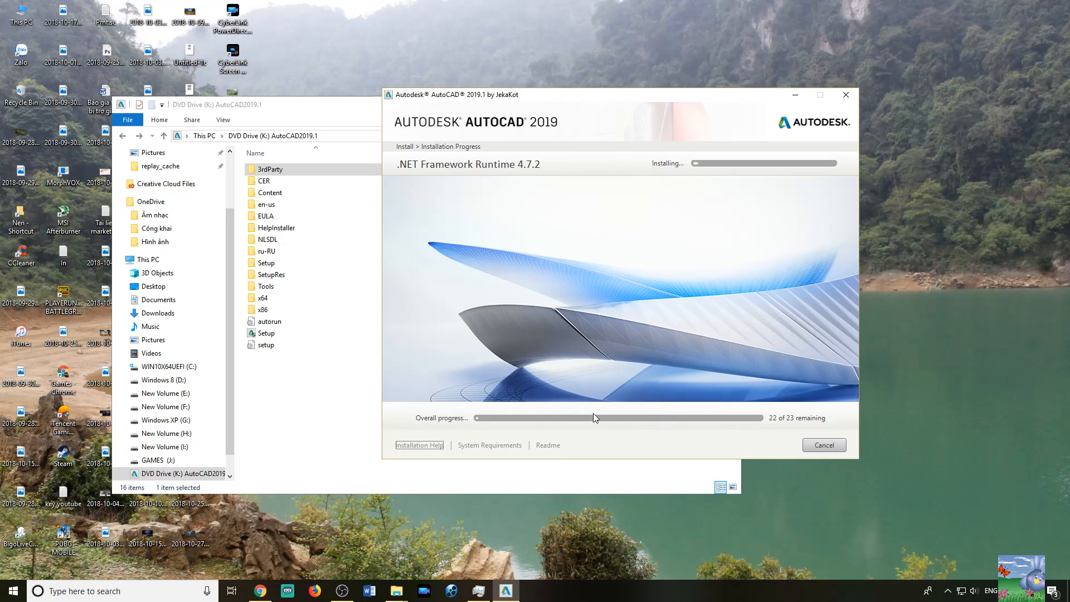
pyautogui.moveTo(636, 107); pyautogui.dragTo(753, 93)
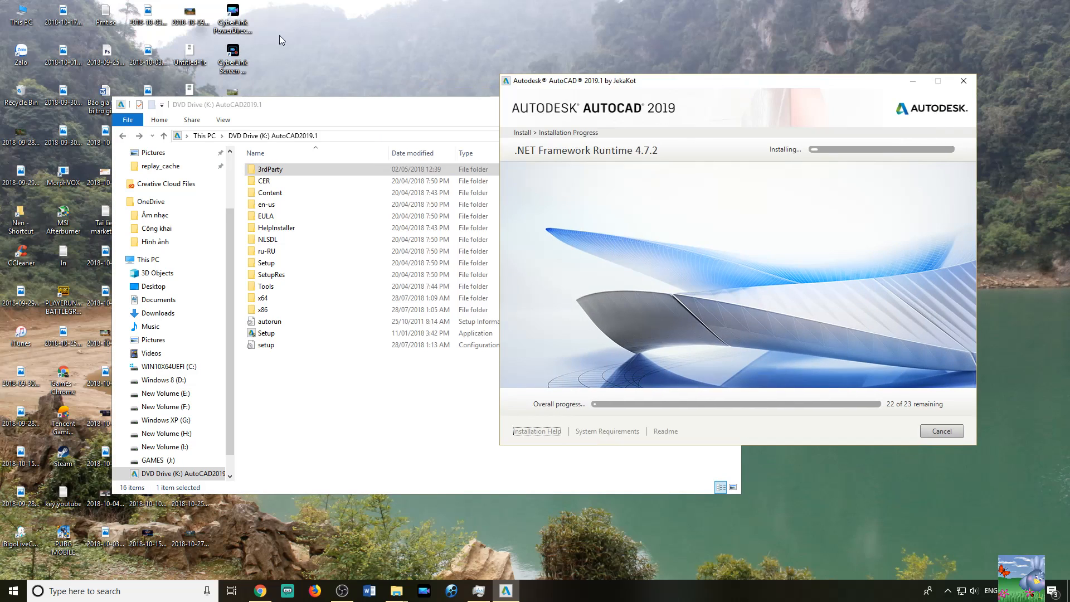
pyautogui.doubleClick(22, 13)
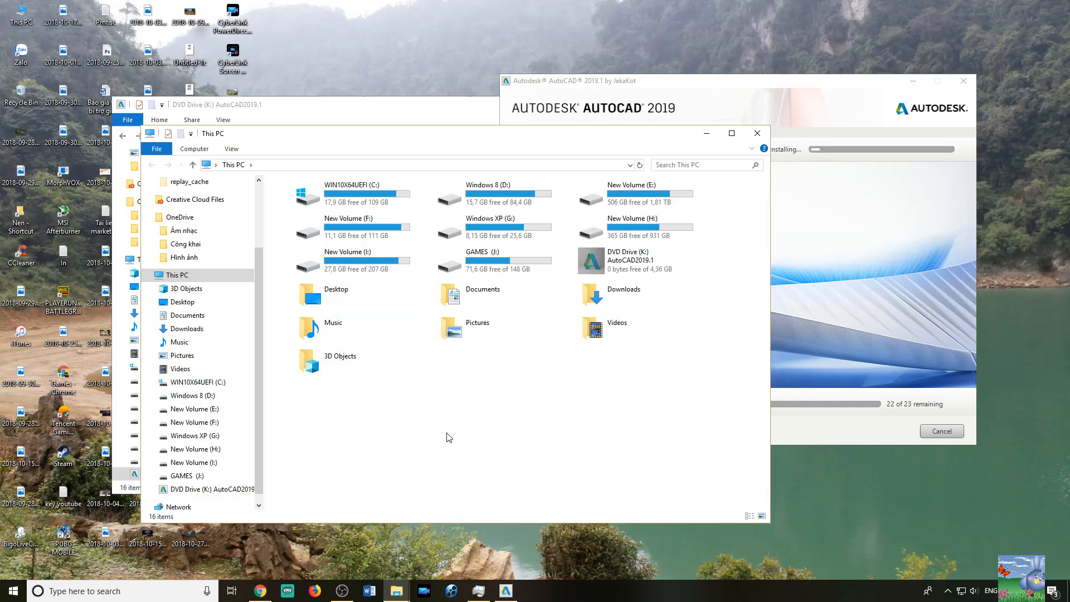
pyautogui.rightClick(447, 433)
pyautogui.click(458, 479)
pyautogui.rightClick(576, 447)
pyautogui.click(591, 492)
pyautogui.rightClick(628, 394)
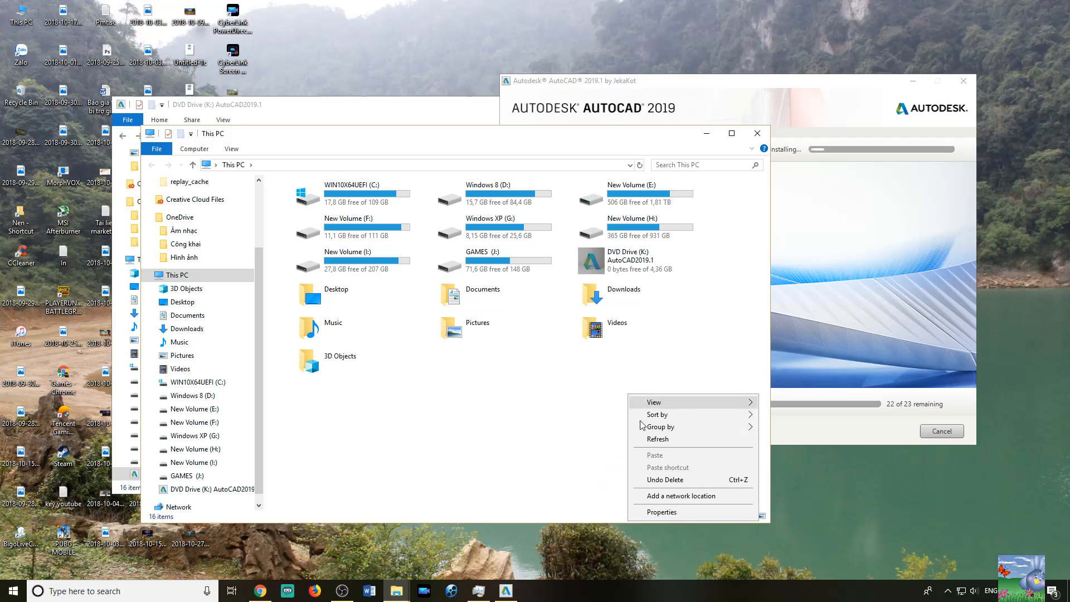
pyautogui.click(658, 440)
pyautogui.click(756, 133)
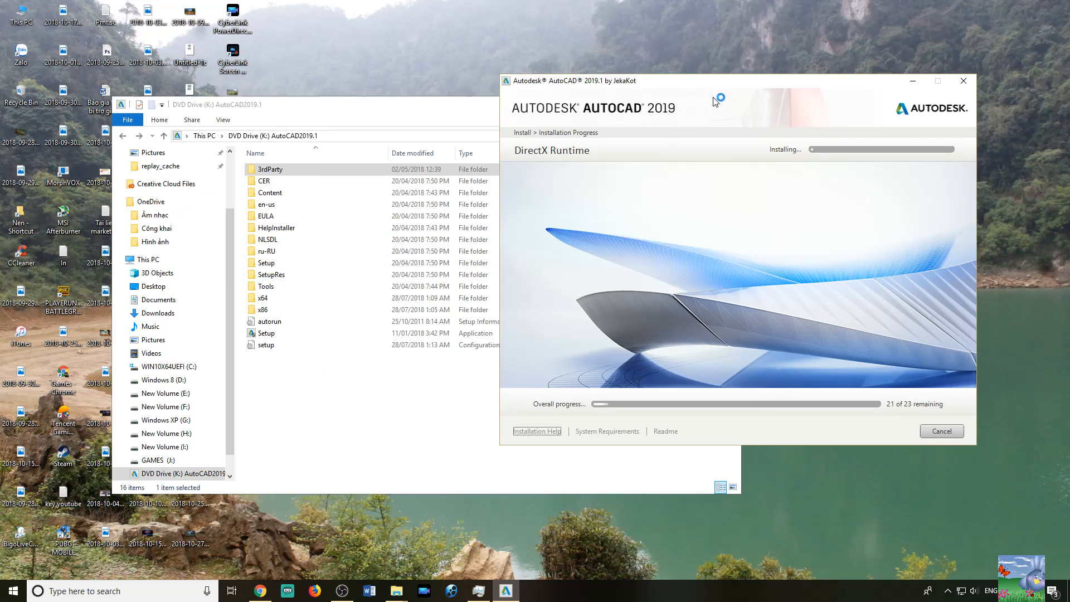
# Step: Nudge the installer window and wait until AutoCAD 2019 Core is installing, 18 of 23 remaining
pyautogui.moveTo(672, 92)
pyautogui.mouseDown()
pyautogui.moveTo(722, 79)
pyautogui.moveTo(682, 97)
pyautogui.mouseUp()
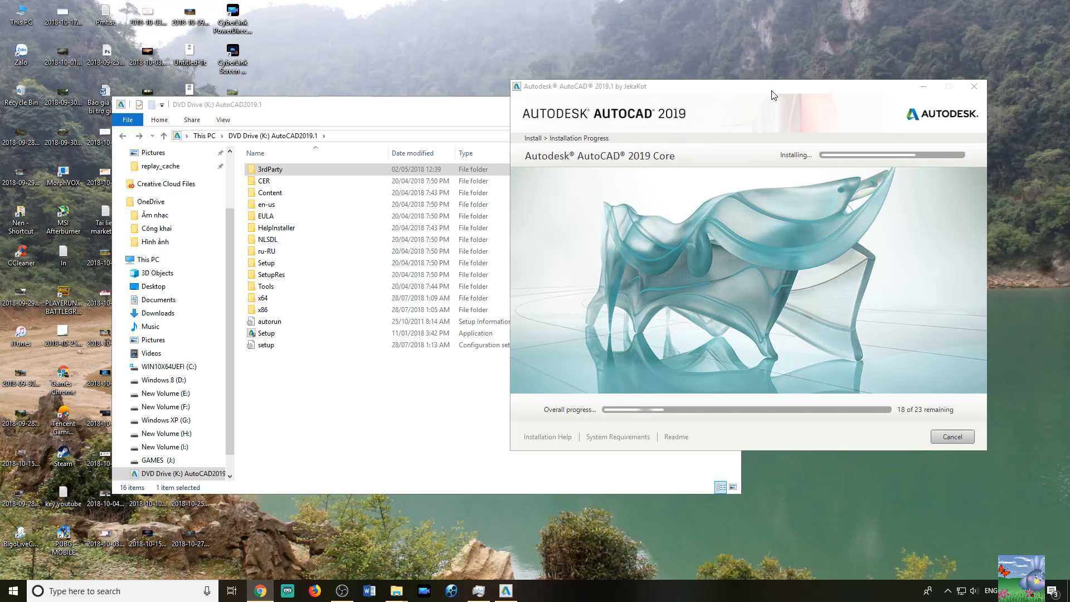
pyautogui.moveTo(772, 96); pyautogui.dragTo(743, 96)
pyautogui.rightClick(450, 43)
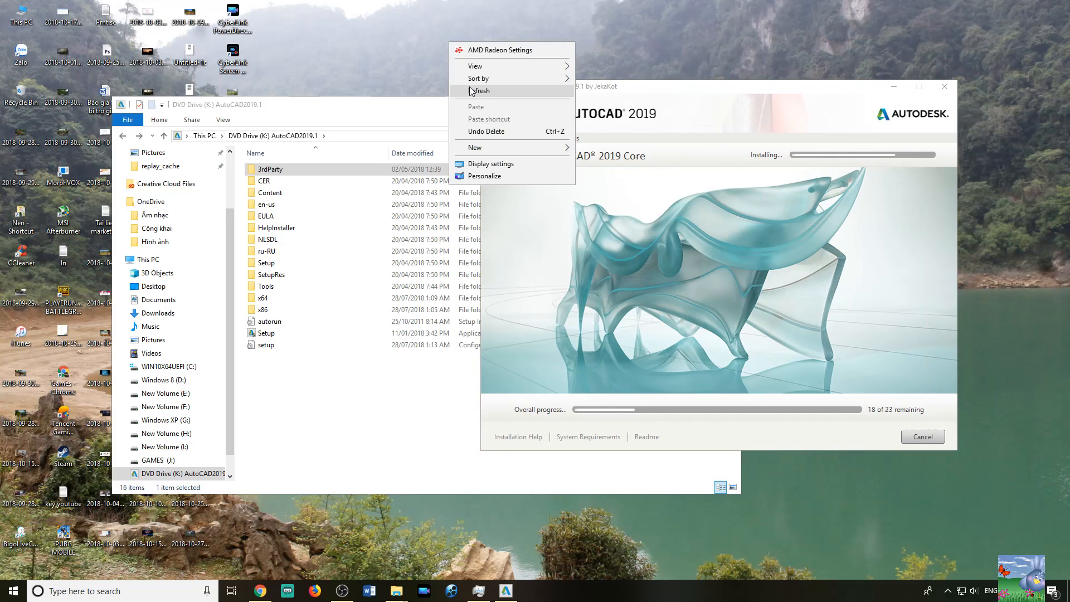
pyautogui.click(475, 92)
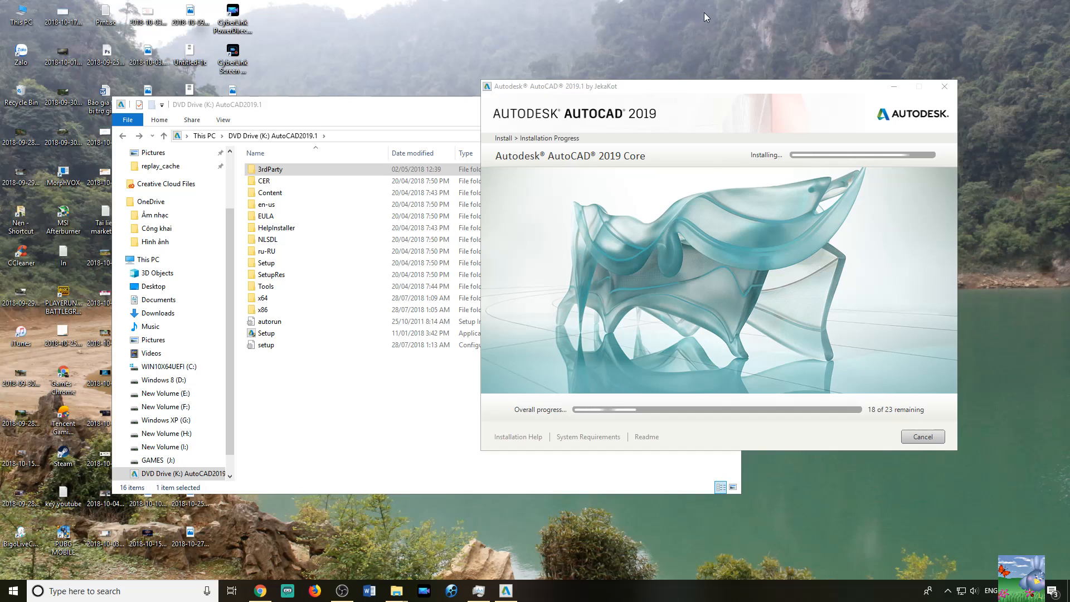
pyautogui.doubleClick(11, 16)
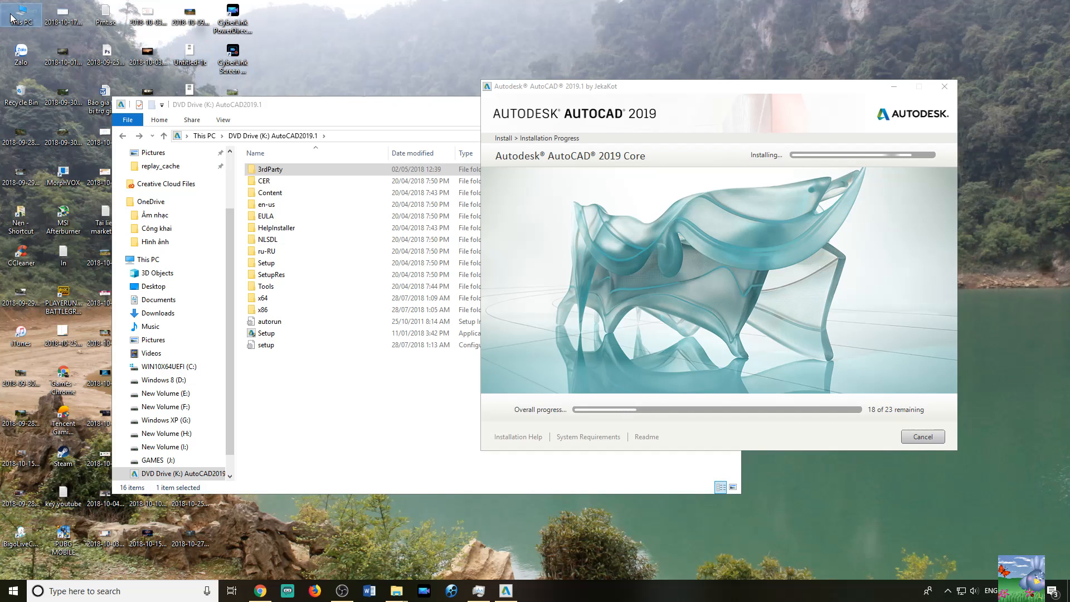
pyautogui.rightClick(579, 392)
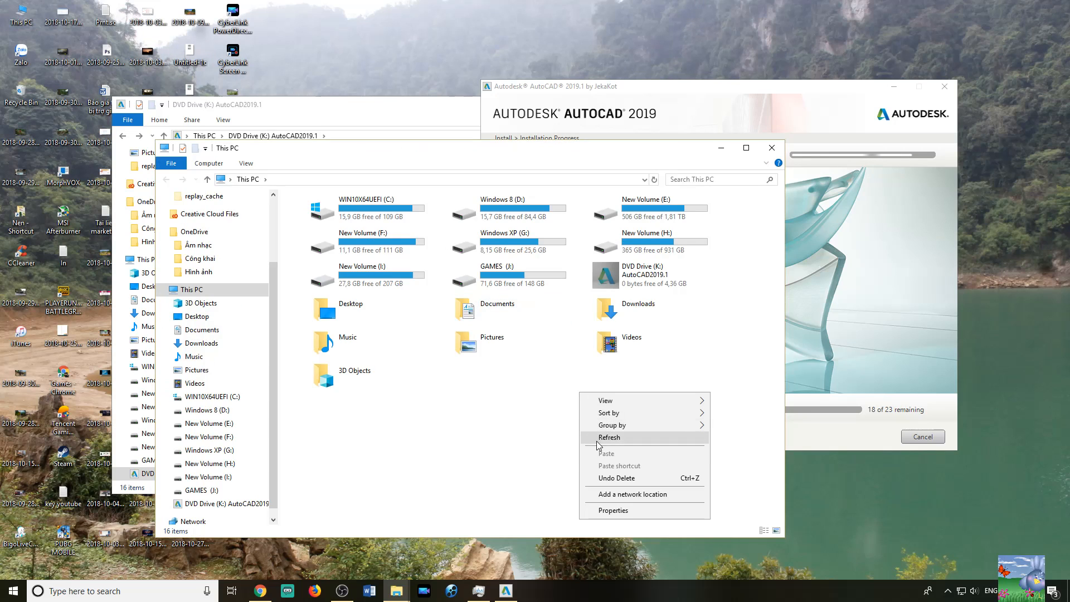
pyautogui.click(596, 439)
pyautogui.click(772, 148)
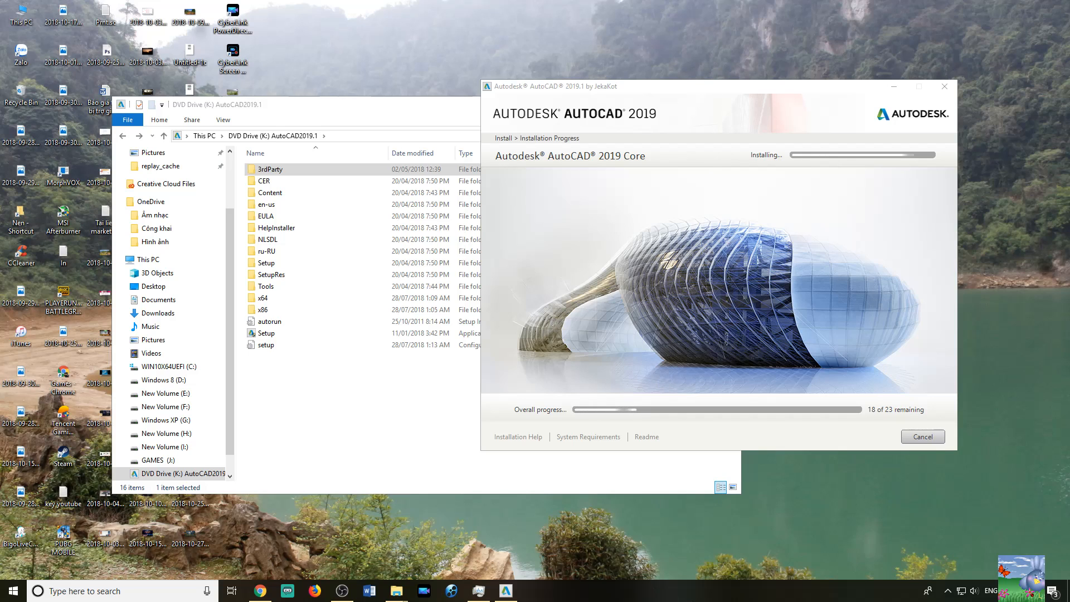
pyautogui.rightClick(693, 591)
pyautogui.click(714, 545)
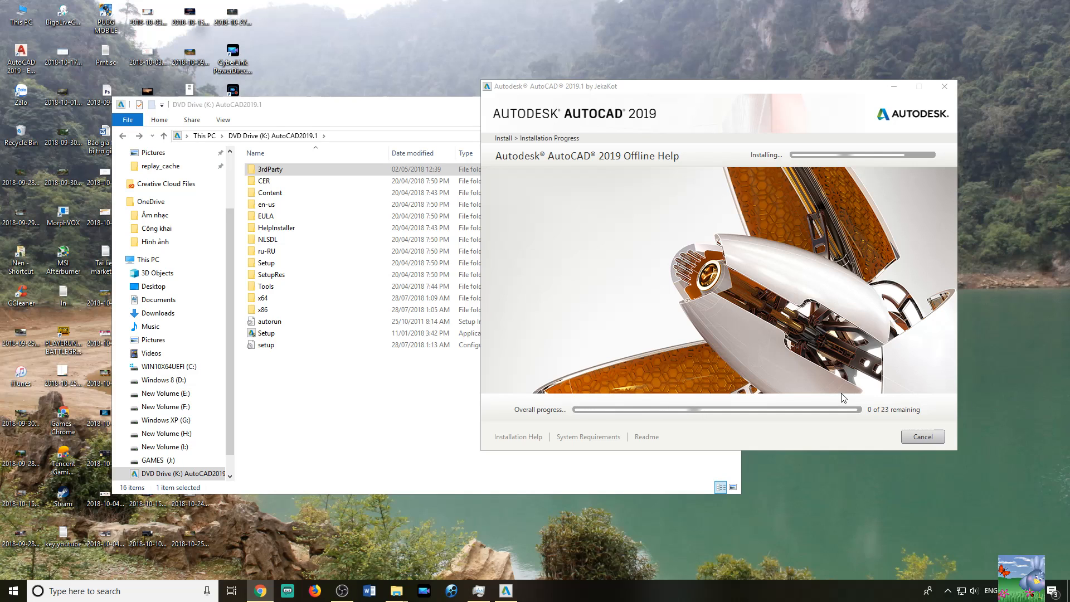
# Step: Reposition the installer window over the folder list while the installation completes
pyautogui.moveTo(692, 96); pyautogui.dragTo(766, 46)
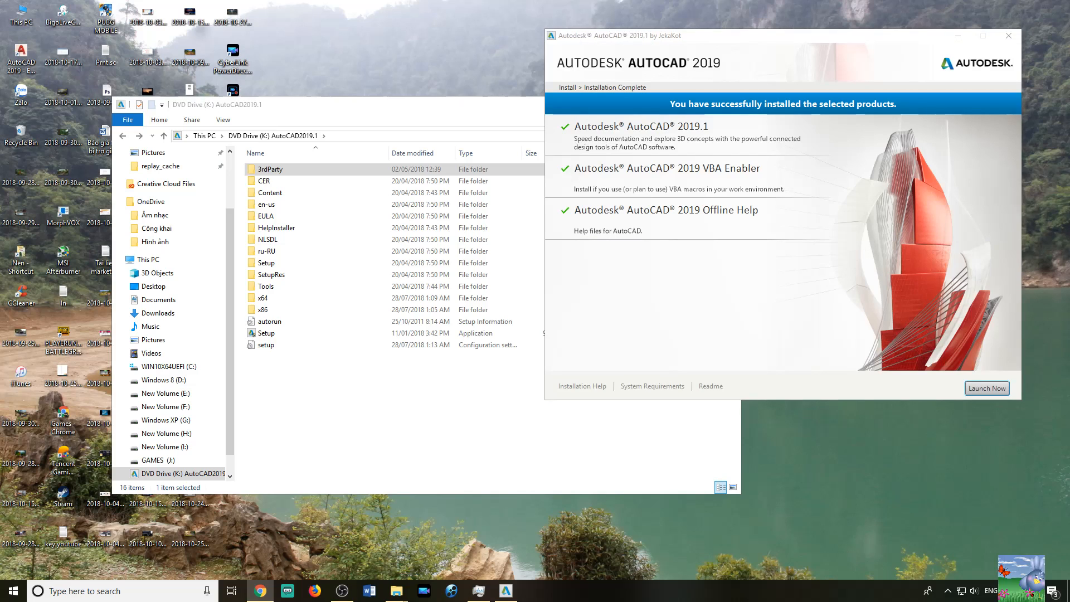
pyautogui.moveTo(798, 61); pyautogui.dragTo(467, 73)
# Step: Launch AutoCAD from the finished installer, move the DVD folder aside, and accept the data collection notice
pyautogui.click(720, 409)
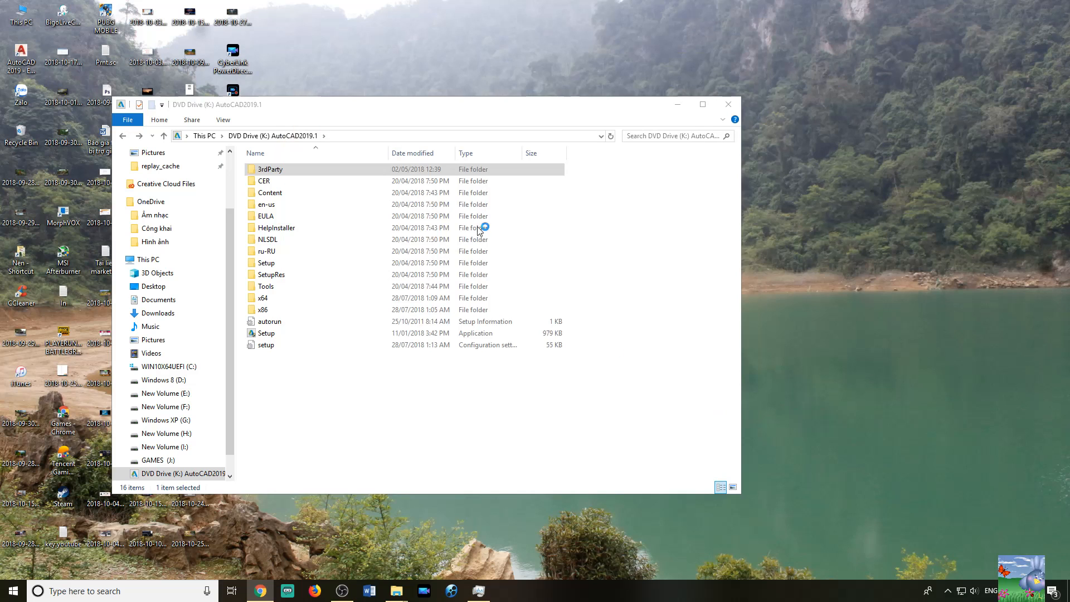
pyautogui.moveTo(433, 111); pyautogui.dragTo(749, 354)
pyautogui.moveTo(749, 355); pyautogui.dragTo(870, 300)
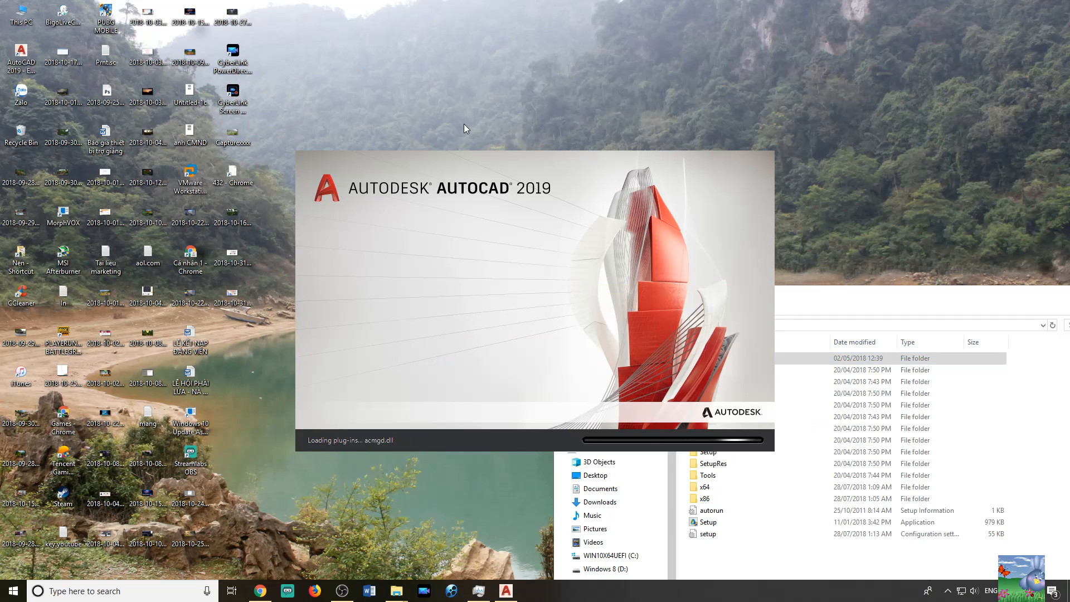
pyautogui.rightClick(798, 105)
pyautogui.moveTo(822, 144)
pyautogui.click(529, 162)
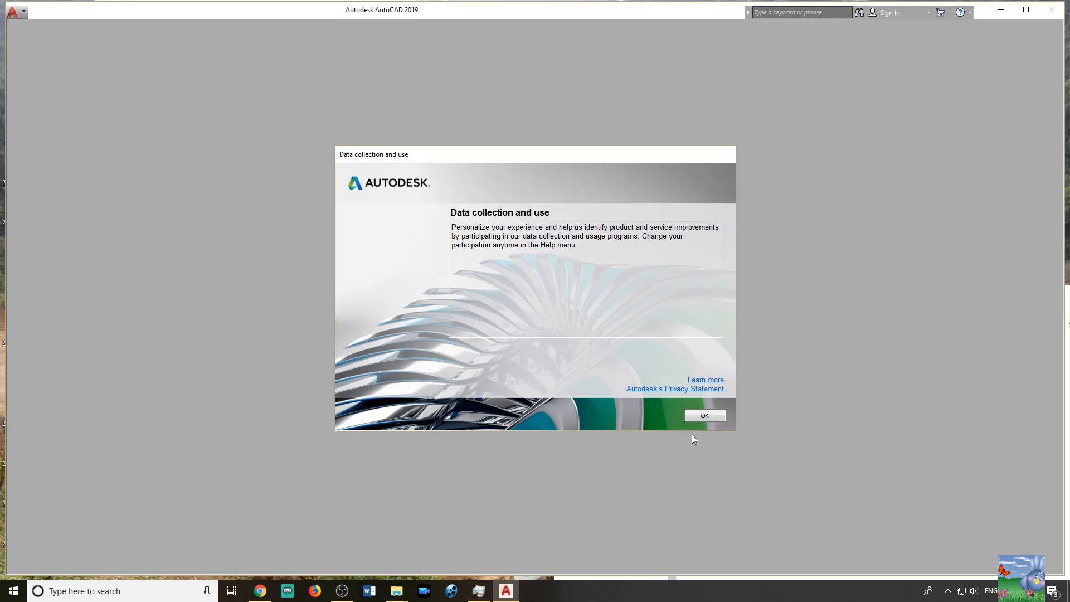
pyautogui.click(700, 417)
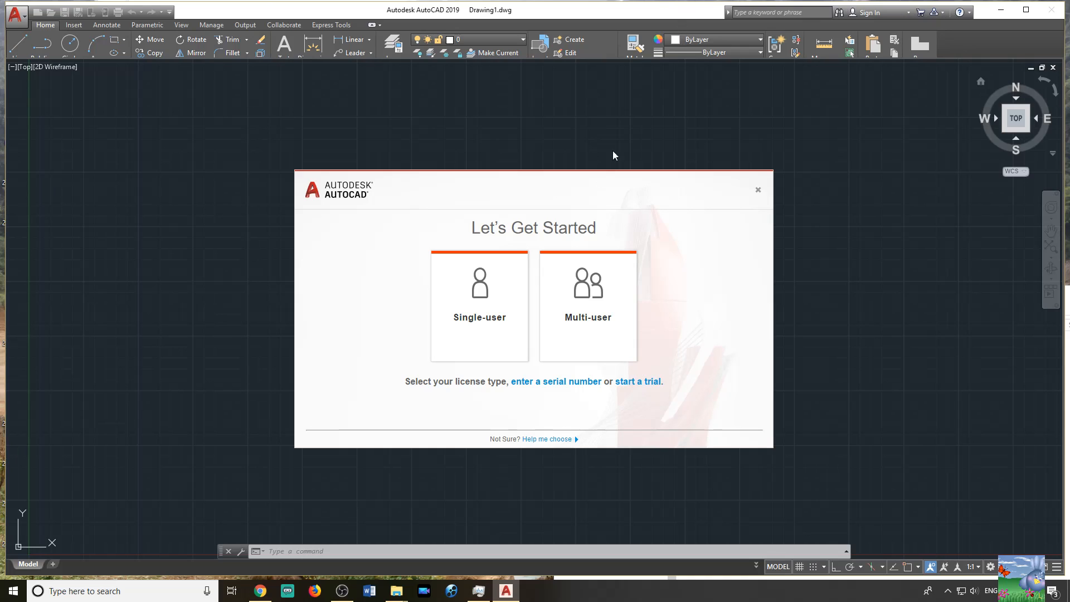
# Step: Dismiss the licence-type prompt and licence error, then relaunch AutoCAD 2019 - English from Start
pyautogui.click(758, 191)
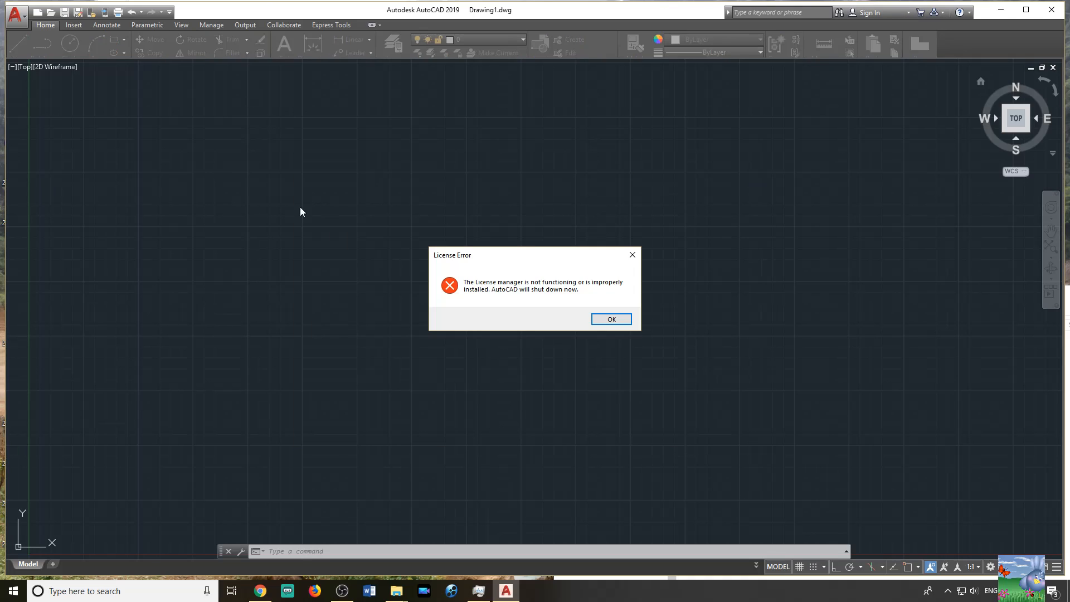
pyautogui.click(603, 323)
pyautogui.click(14, 590)
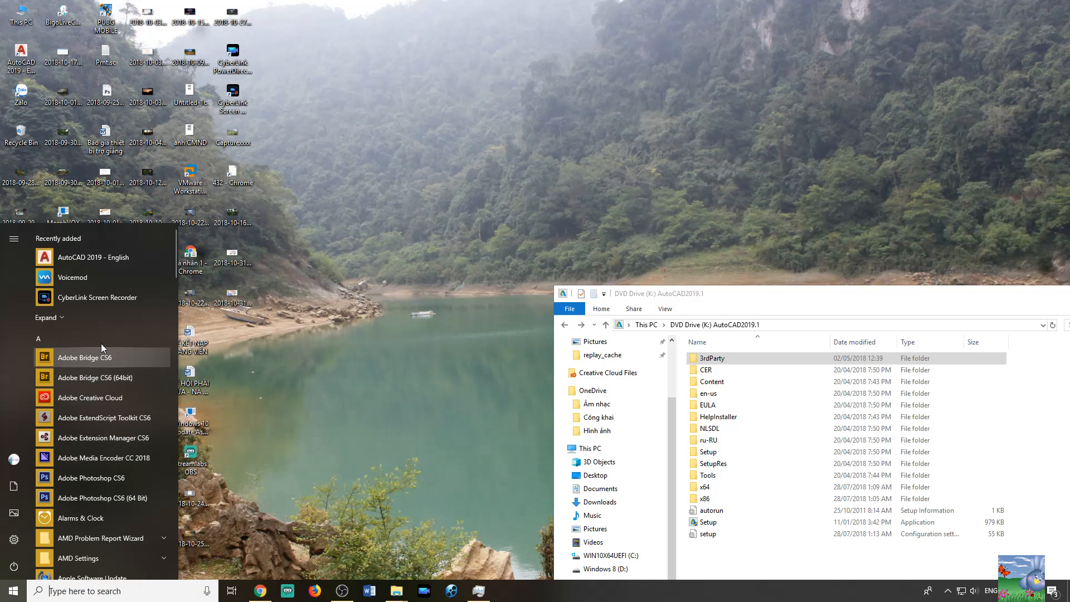
pyautogui.click(108, 257)
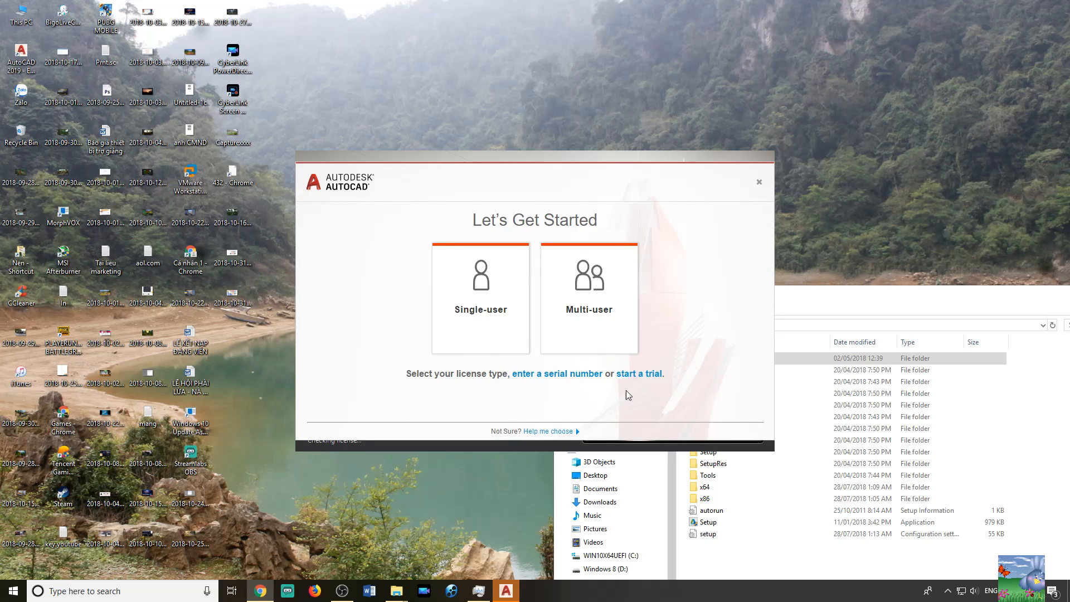
# Step: Attempt the trial licence and acknowledge the licence error that shuts AutoCAD down
pyautogui.click(642, 374)
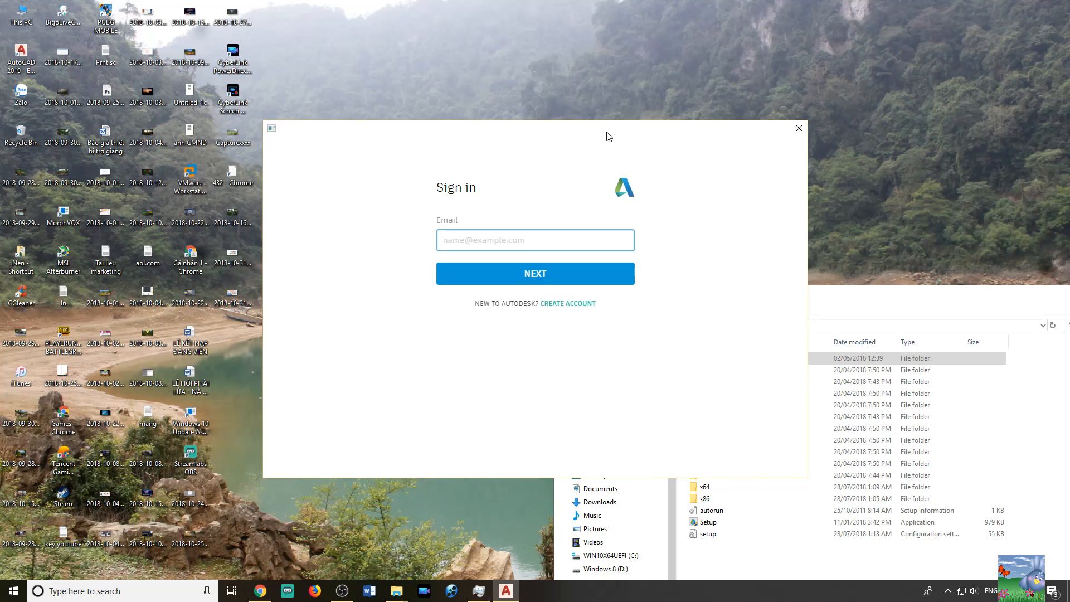
pyautogui.moveTo(606, 136); pyautogui.dragTo(550, 137)
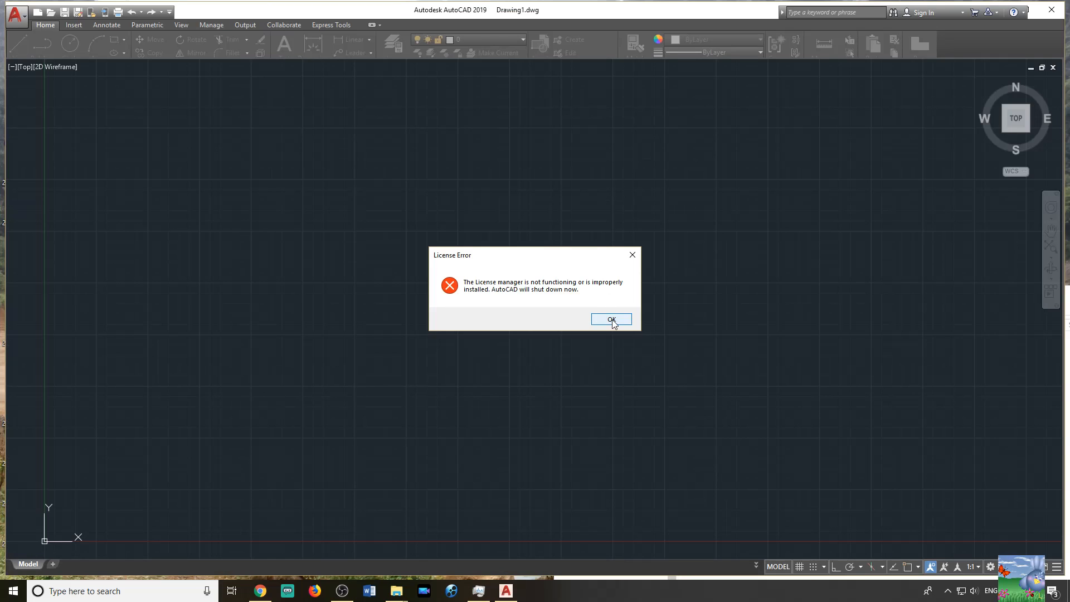
pyautogui.click(612, 320)
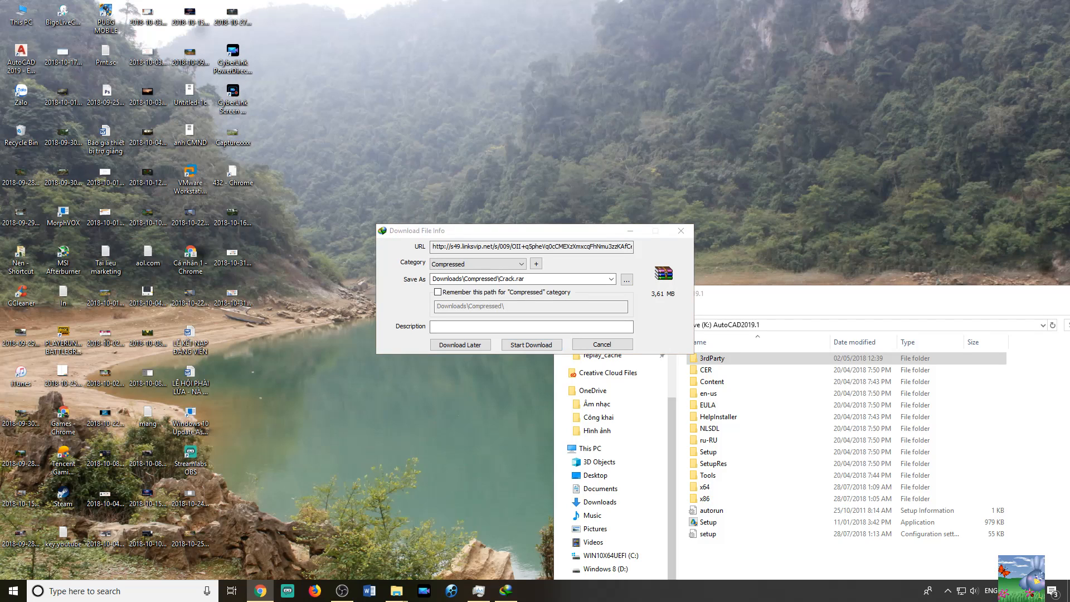
# Step: Download Crack.rar (3.61 MB) into Downloads\Compressed and open its containing folder
pyautogui.click(546, 336)
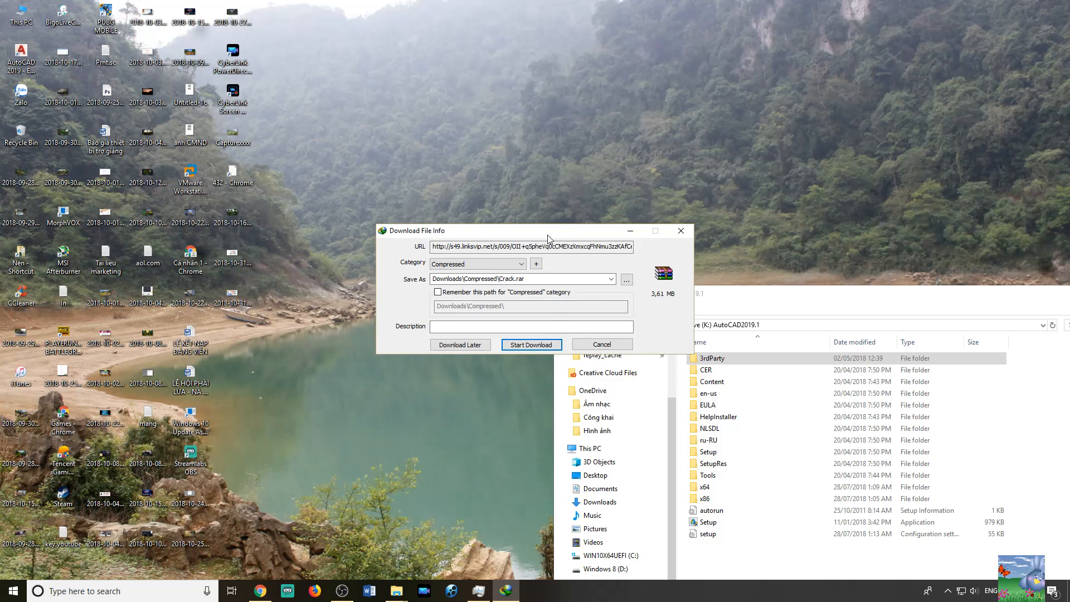
pyautogui.press('Return')
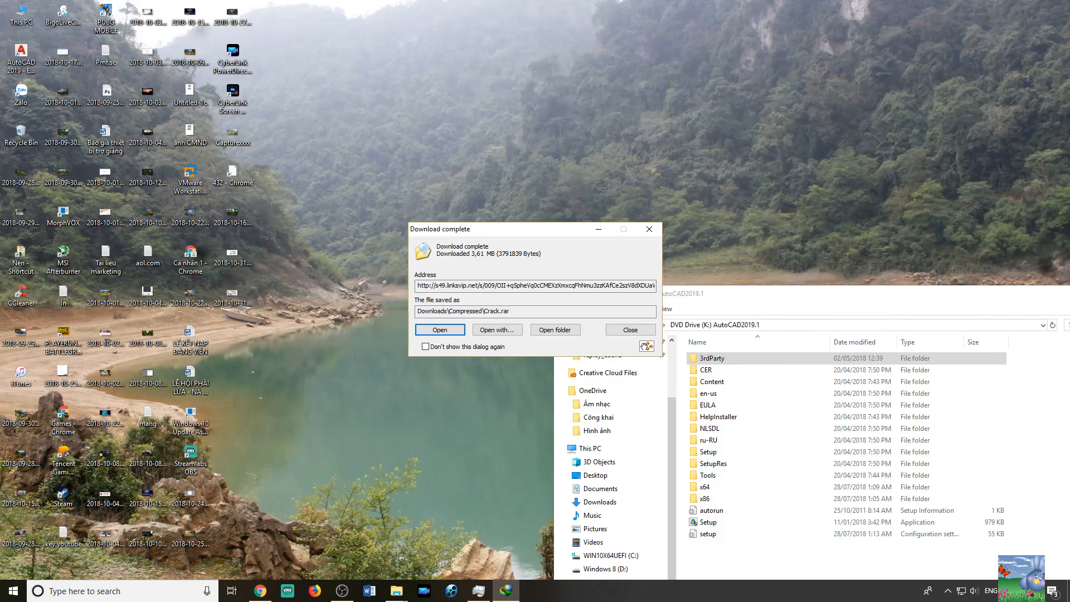
pyautogui.click(555, 329)
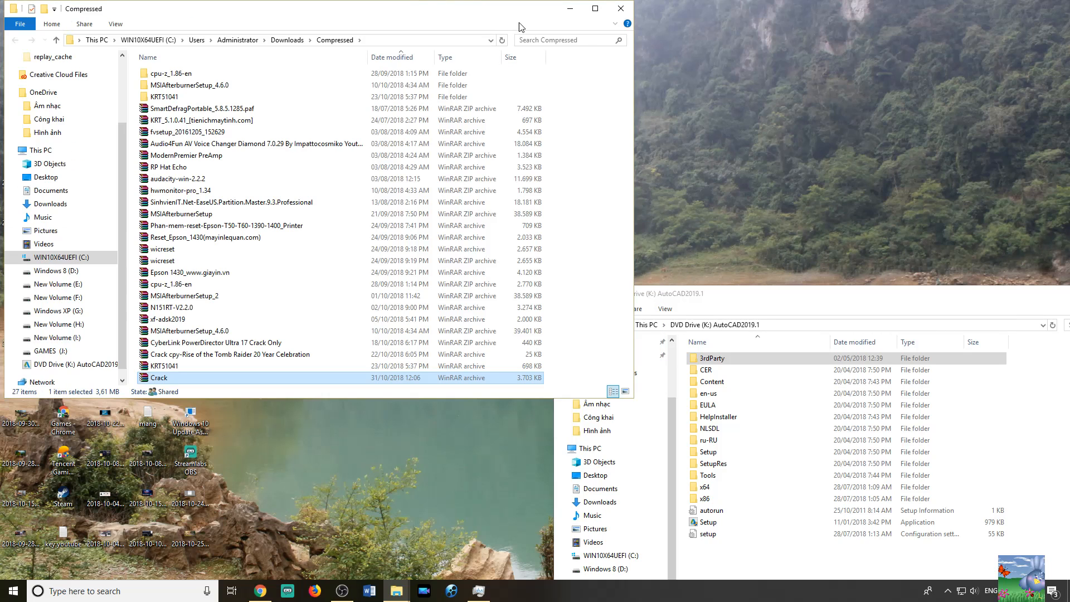
# Step: Move the Compressed folder window and the PDF guide window onto the second monitor
pyautogui.moveTo(451, 9); pyautogui.dragTo(1069, 8)
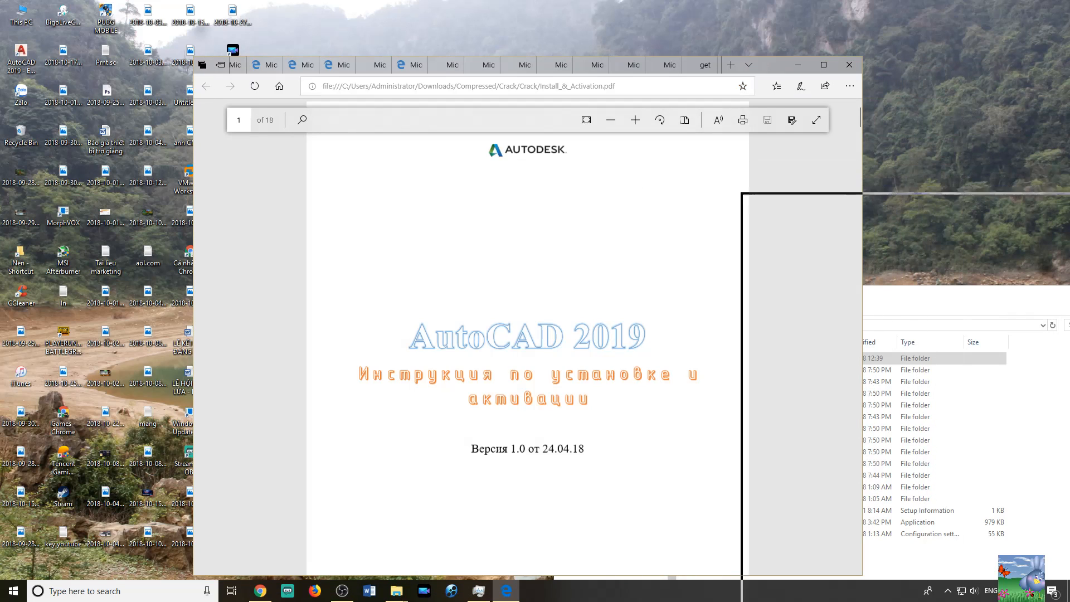
pyautogui.moveTo(772, 64); pyautogui.dragTo(1069, 202)
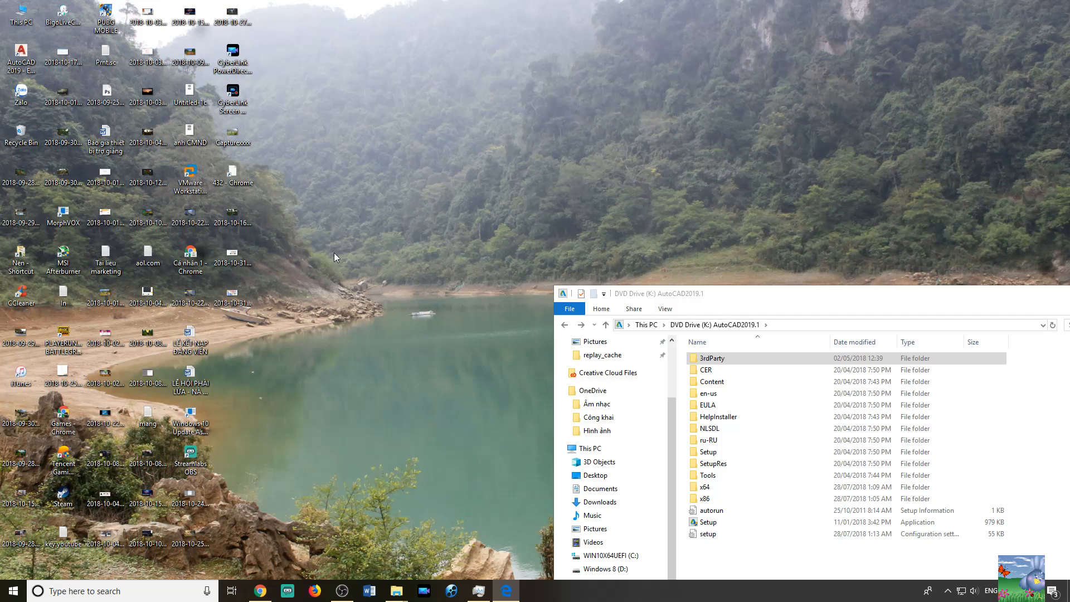
# Step: Paste the three activation files into C:\Program Files\Autodesk\AutoCAD 2019, granting administrator permission
pyautogui.moveTo(748, 304); pyautogui.dragTo(283, 98)
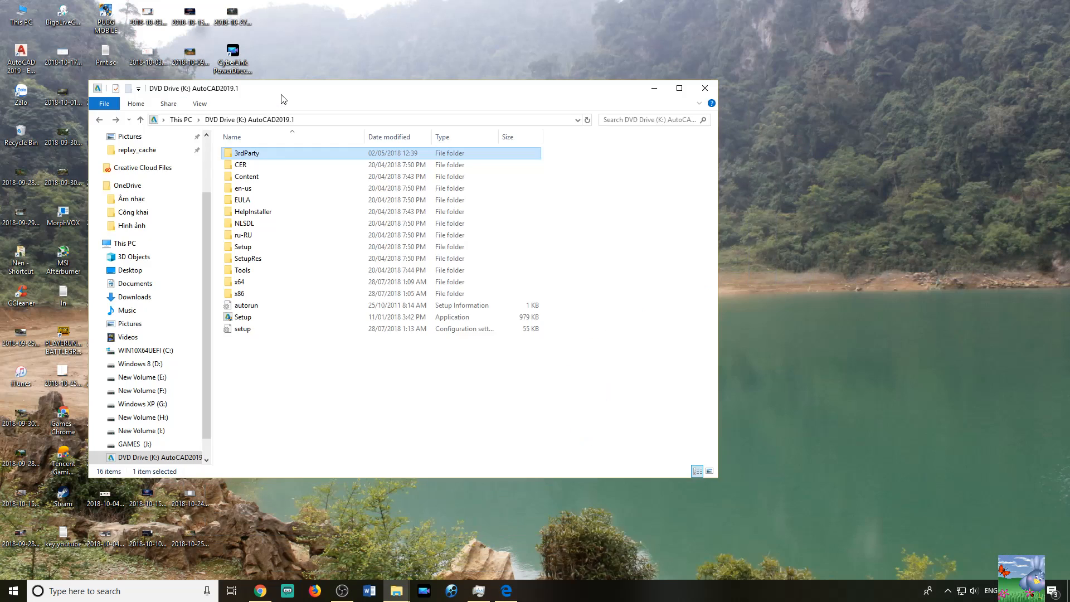
pyautogui.click(173, 352)
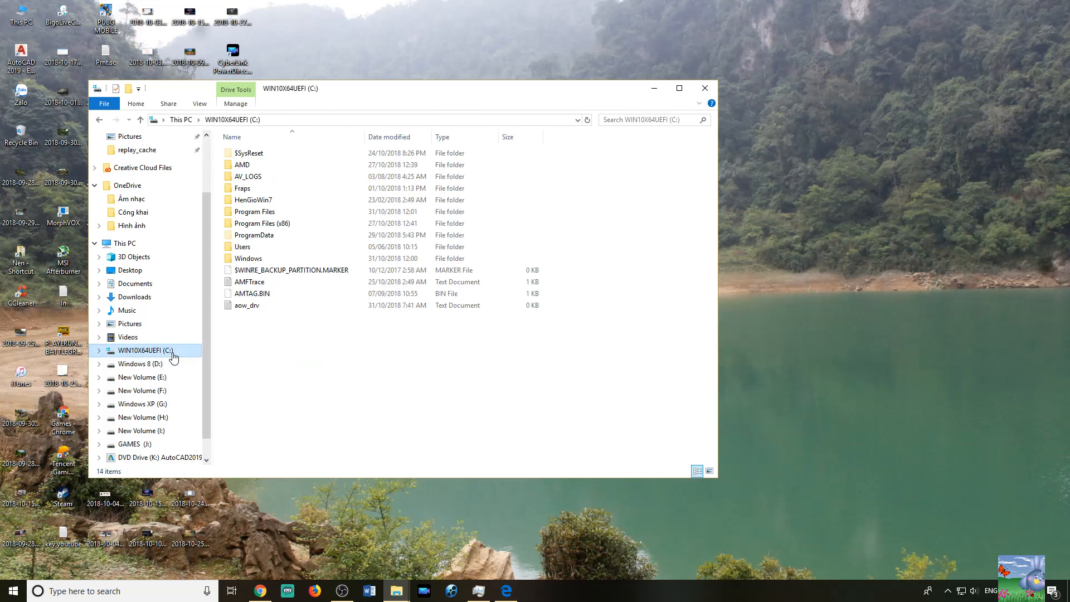
pyautogui.doubleClick(276, 212)
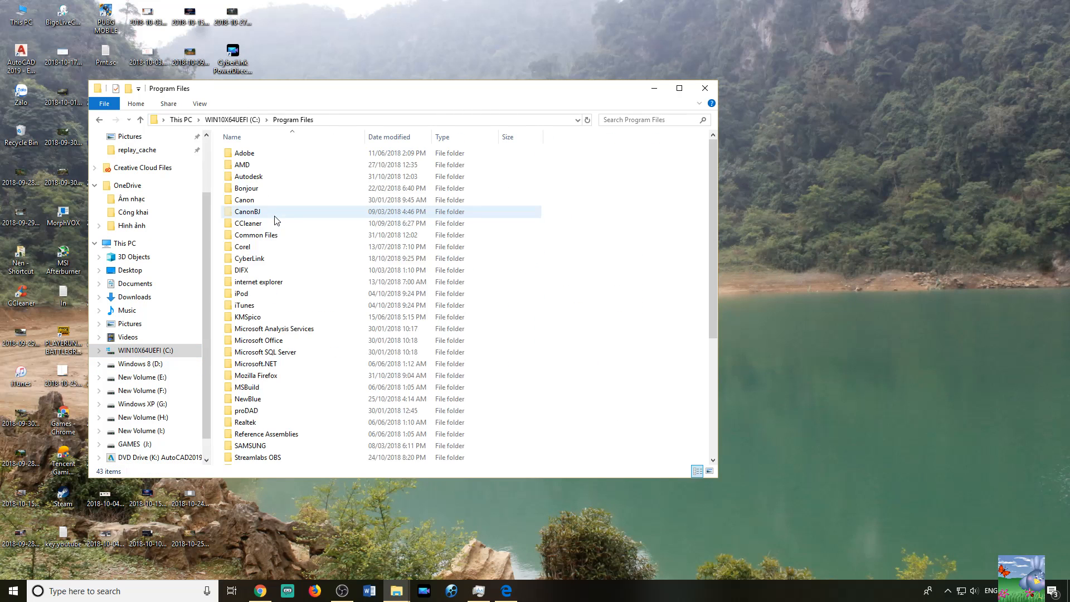
pyautogui.doubleClick(267, 179)
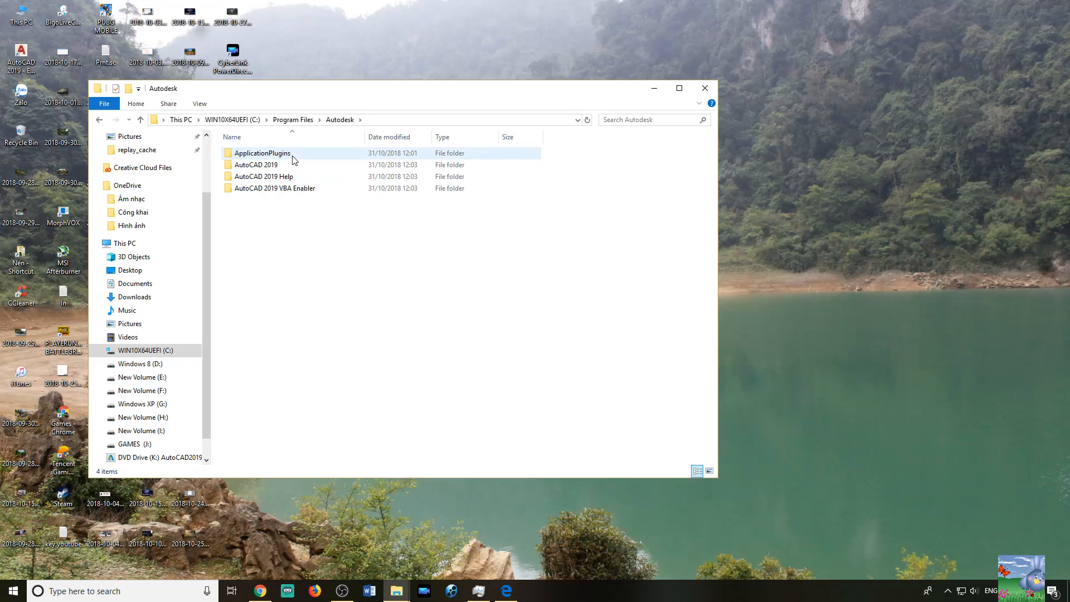
pyautogui.doubleClick(290, 165)
pyautogui.rightClick(611, 257)
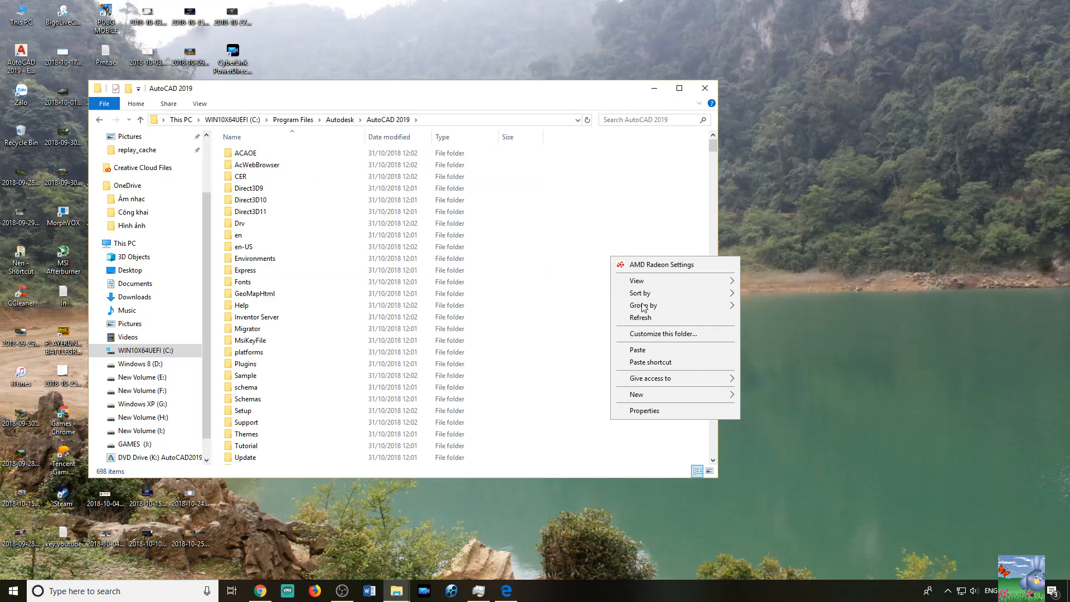
pyautogui.click(647, 350)
pyautogui.click(508, 244)
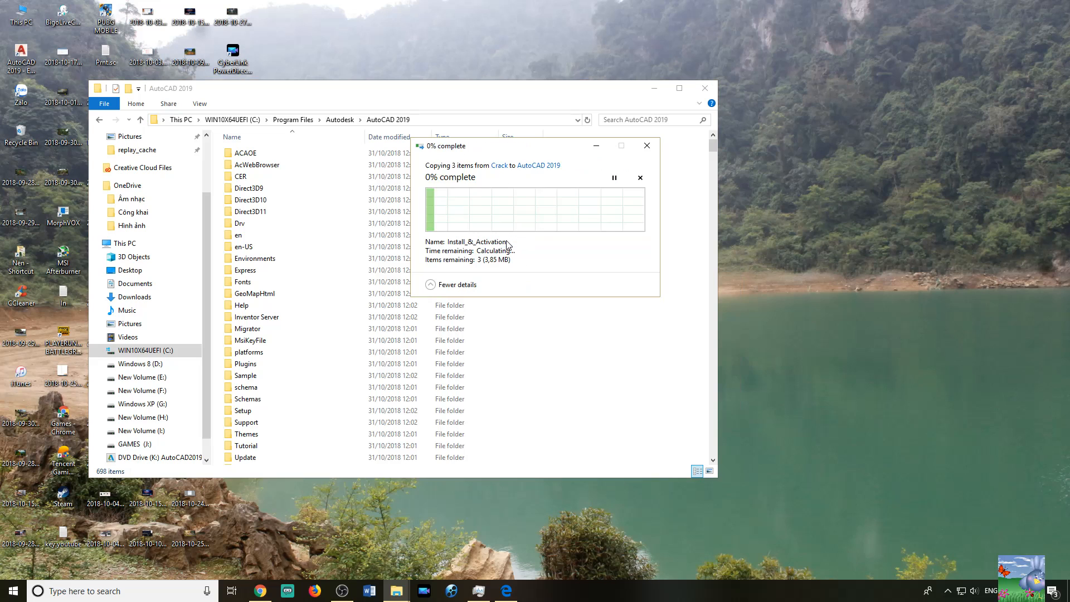
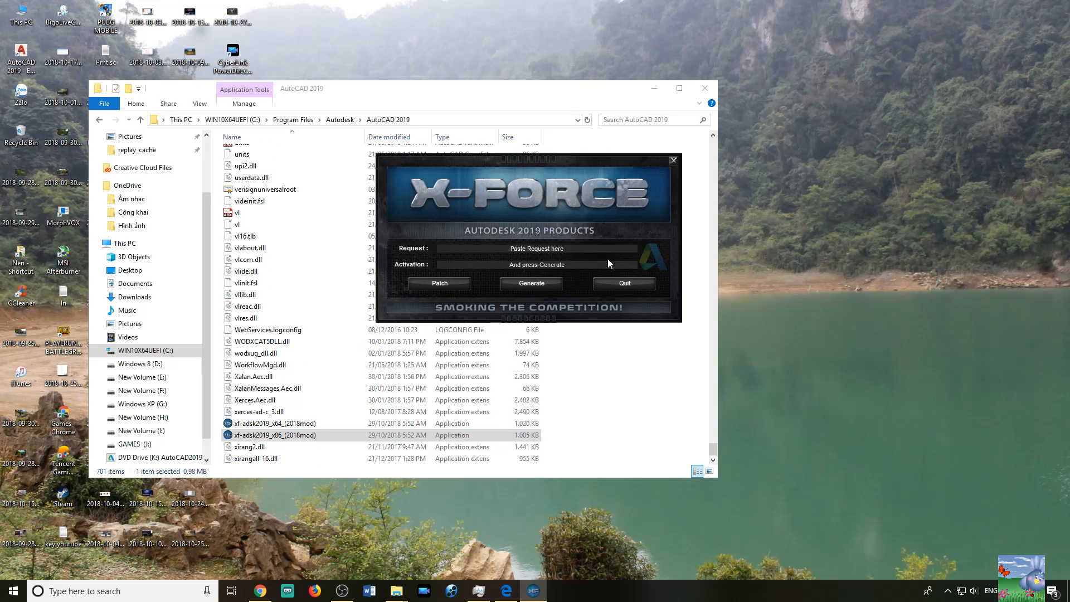
# Step: Restart the 64-bit X-Force keygen, dismiss the patch permission error, and generate an activation code
pyautogui.click(674, 159)
pyautogui.doubleClick(273, 423)
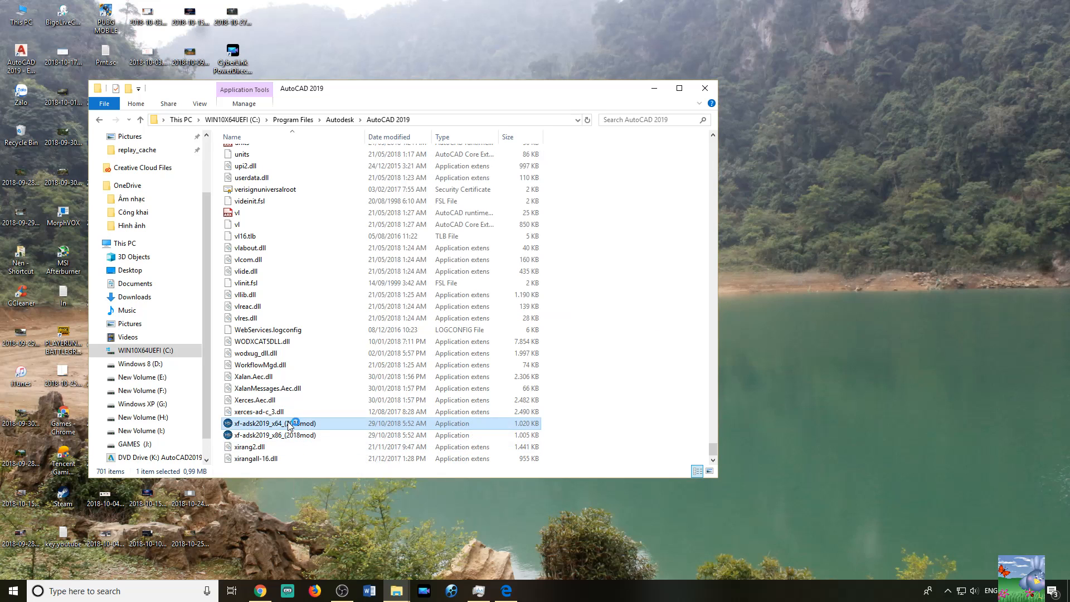
pyautogui.click(451, 284)
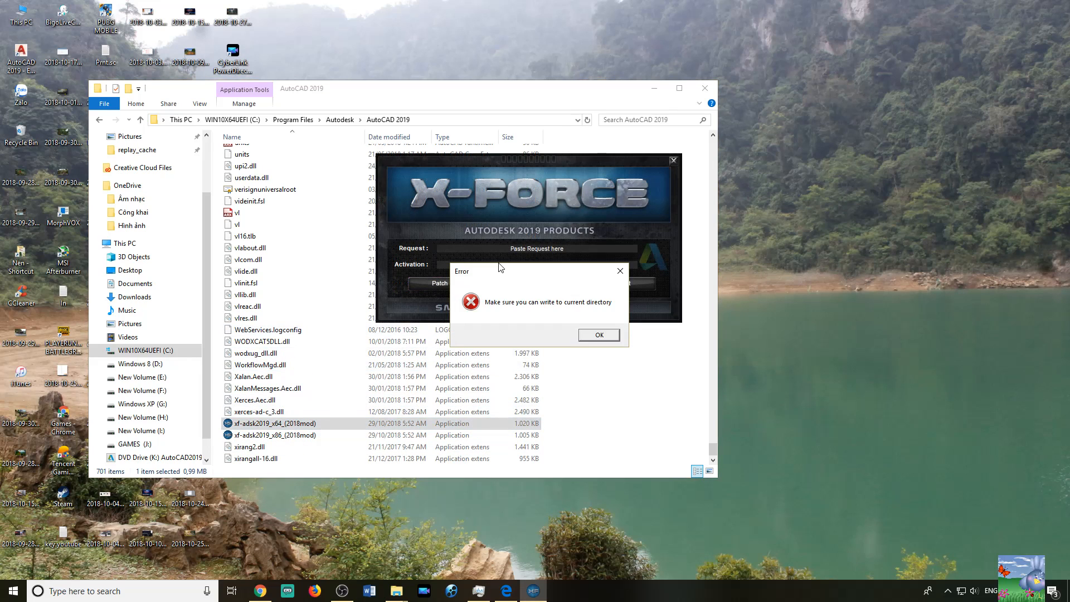
pyautogui.click(608, 335)
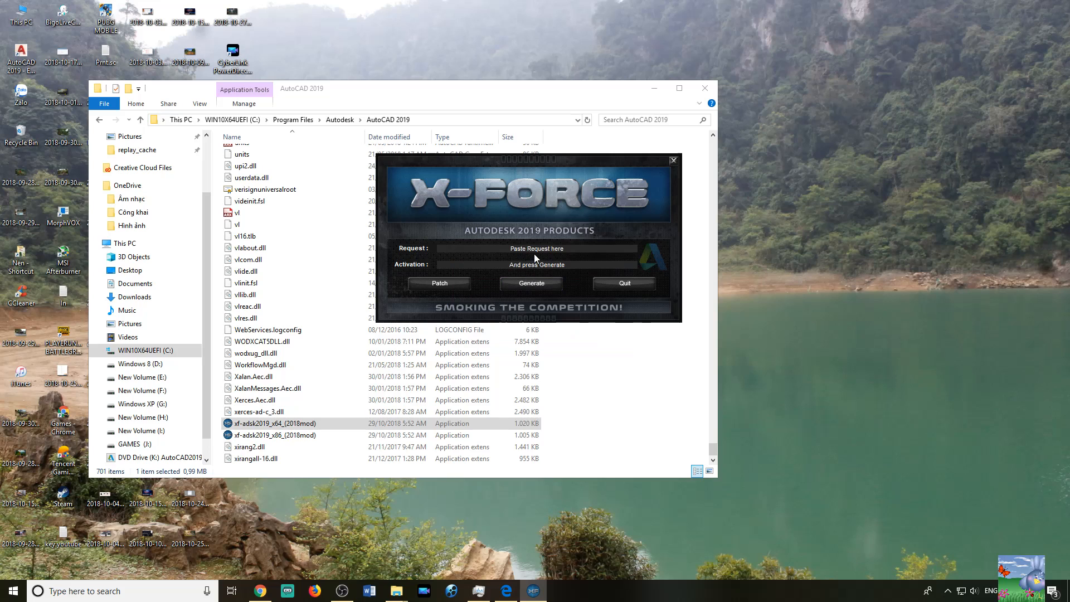
pyautogui.click(536, 283)
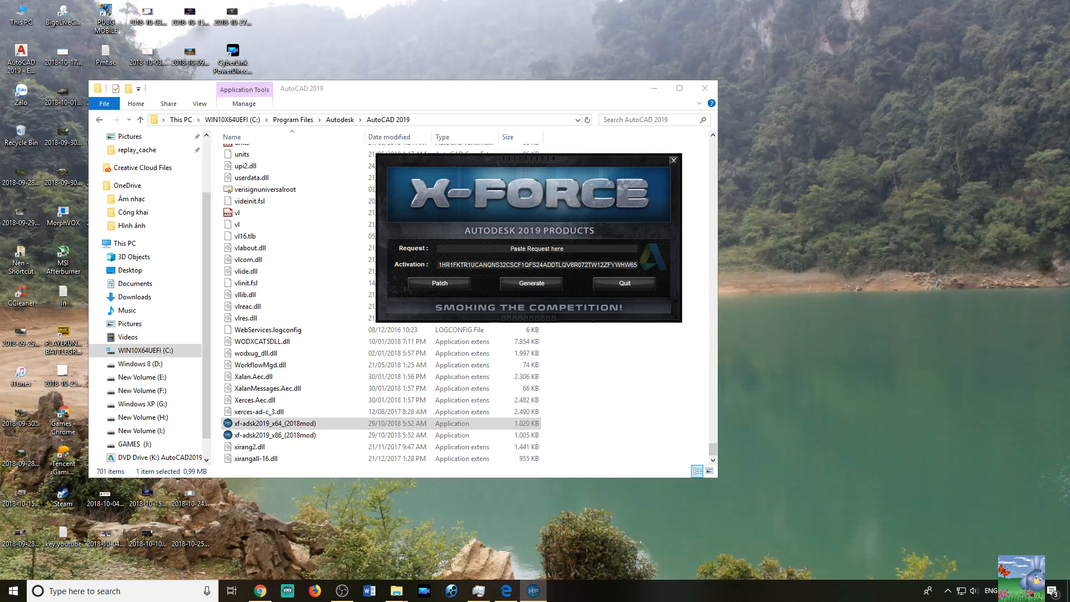
# Step: Retry the patch, move the keygen and folder windows aside, and launch AutoCAD 2019 from Start
pyautogui.moveTo(537, 159); pyautogui.dragTo(766, 135)
pyautogui.click(690, 250)
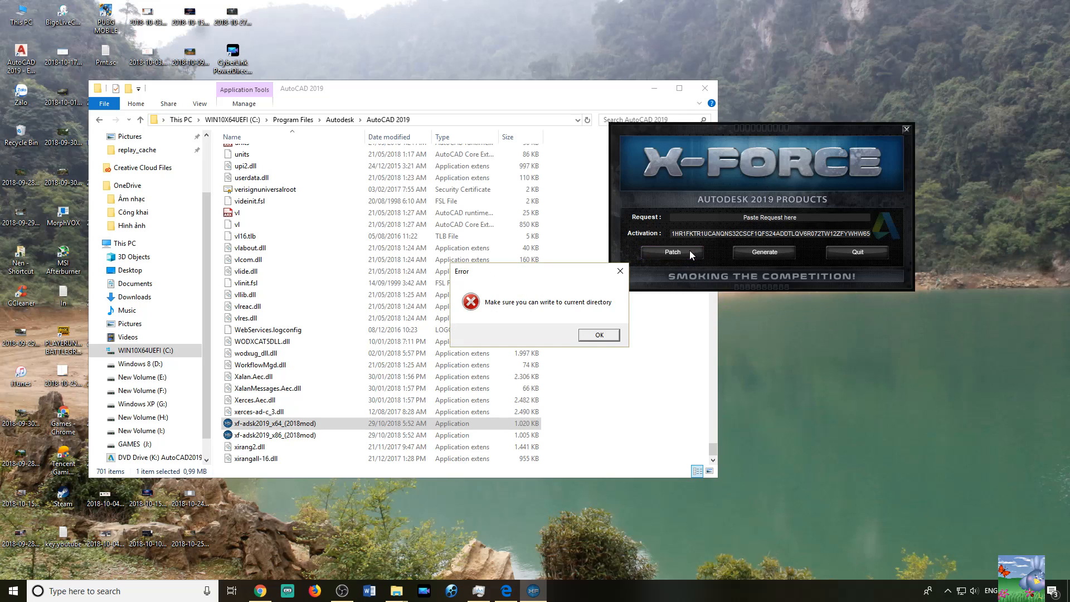
pyautogui.click(595, 334)
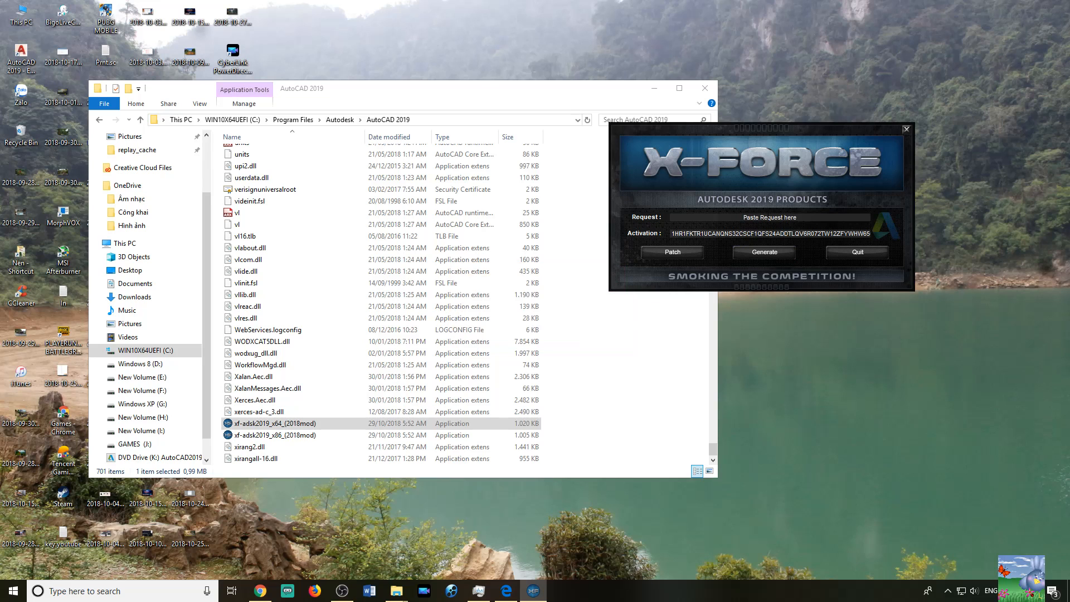
pyautogui.moveTo(406, 96); pyautogui.dragTo(715, 357)
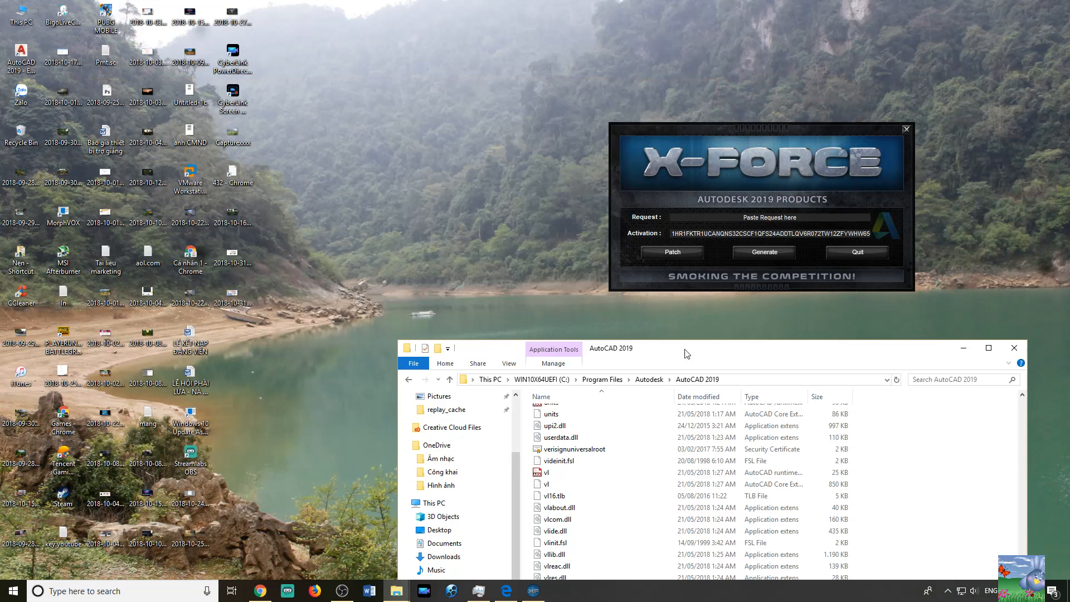
pyautogui.click(14, 591)
pyautogui.click(98, 267)
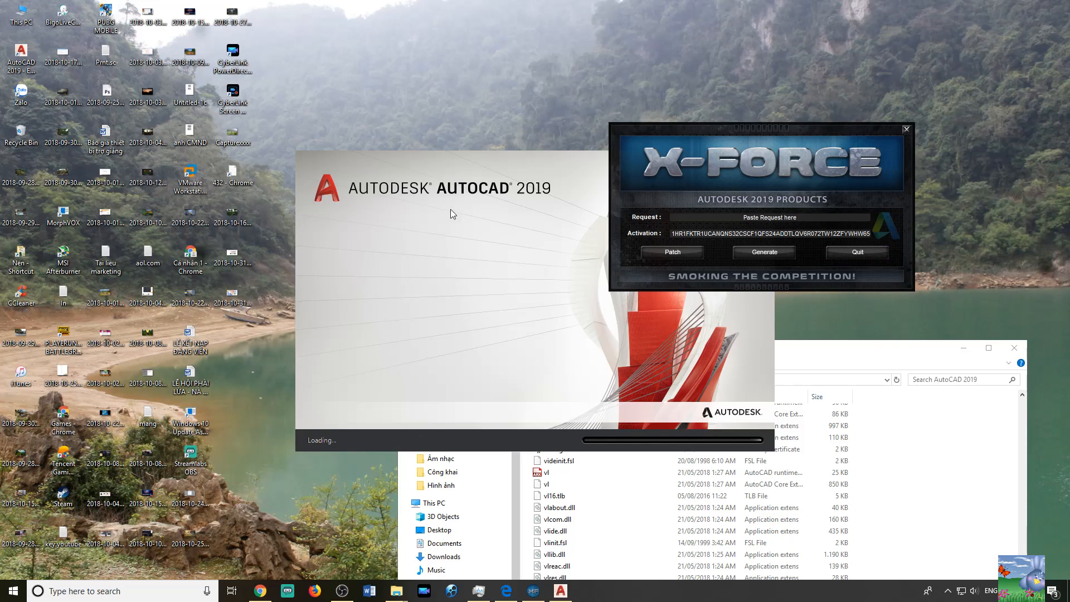
# Step: Choose Single-user licensing and submit the account e-mail in the Autodesk sign-in field
pyautogui.rightClick(357, 78)
pyautogui.click(373, 126)
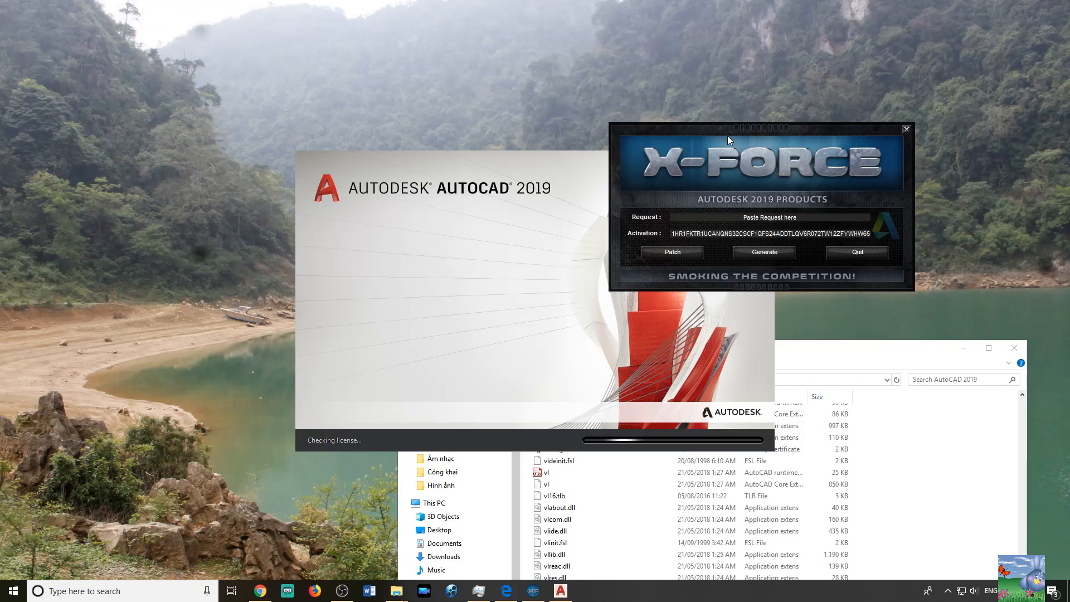
pyautogui.moveTo(728, 133); pyautogui.dragTo(857, 24)
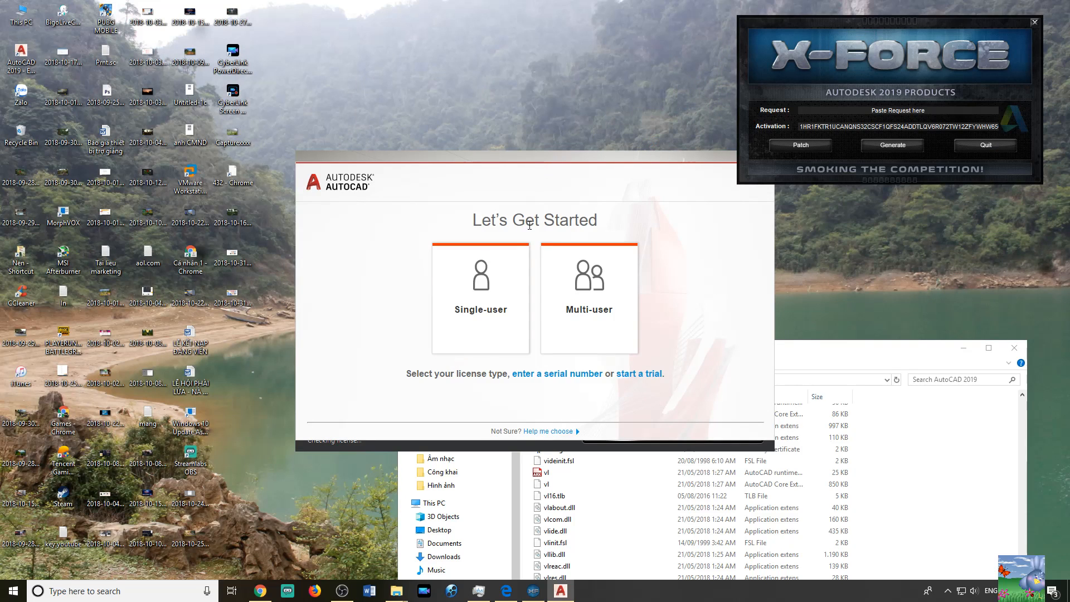
pyautogui.click(505, 341)
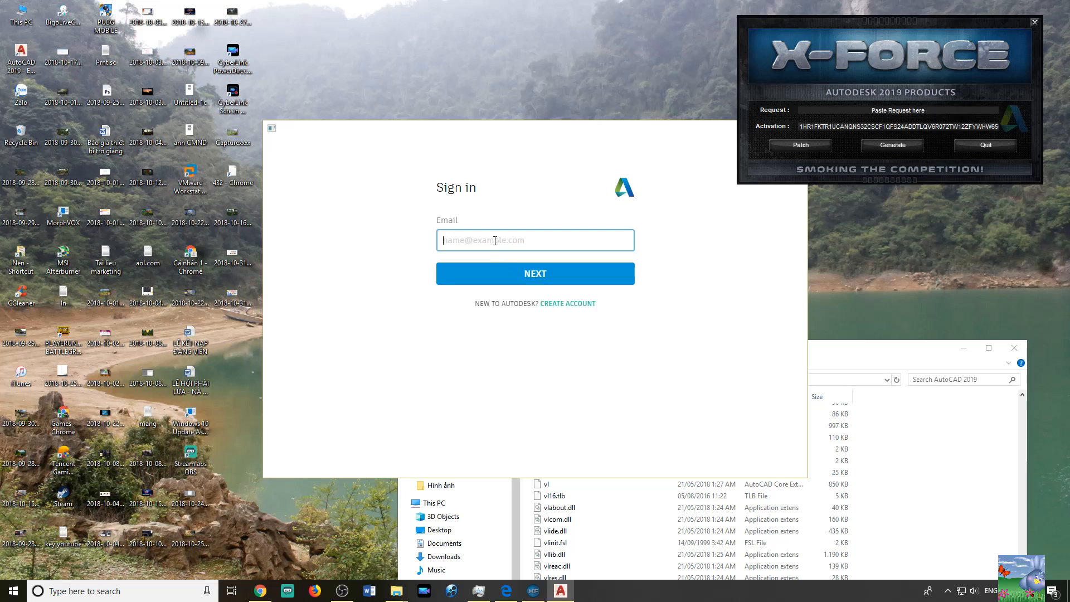
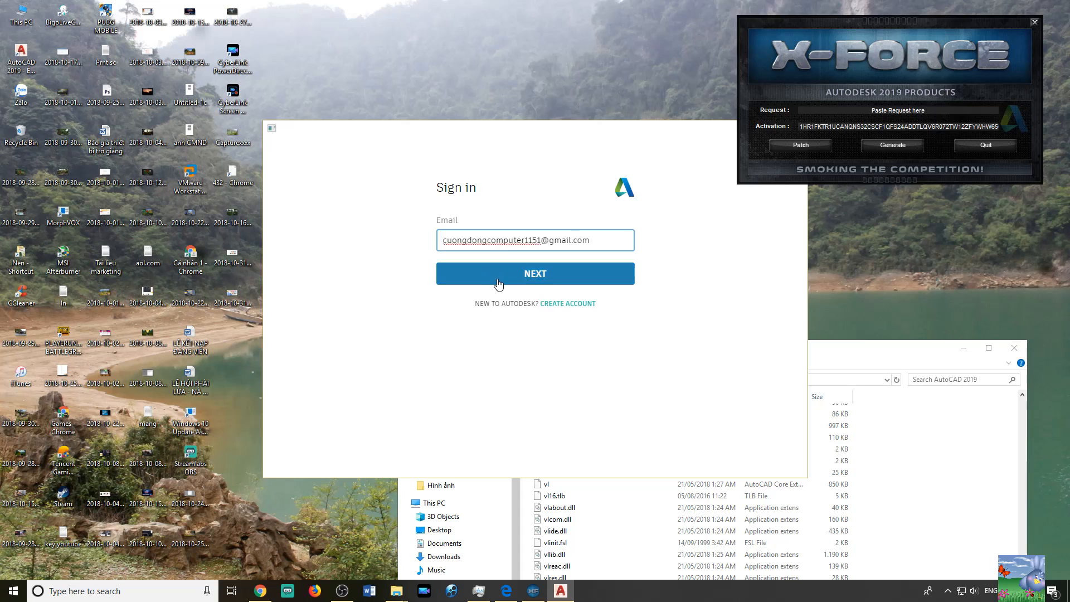
pyautogui.click(499, 284)
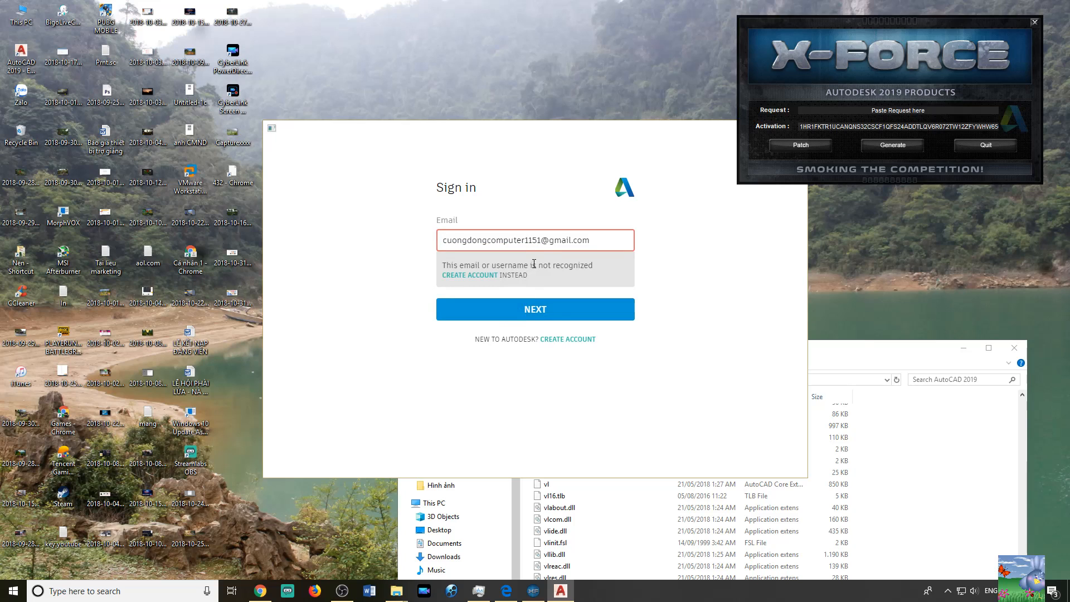
# Step: Switch to the Create account form, briefly opening Firefox and moving it out of view
pyautogui.click(551, 338)
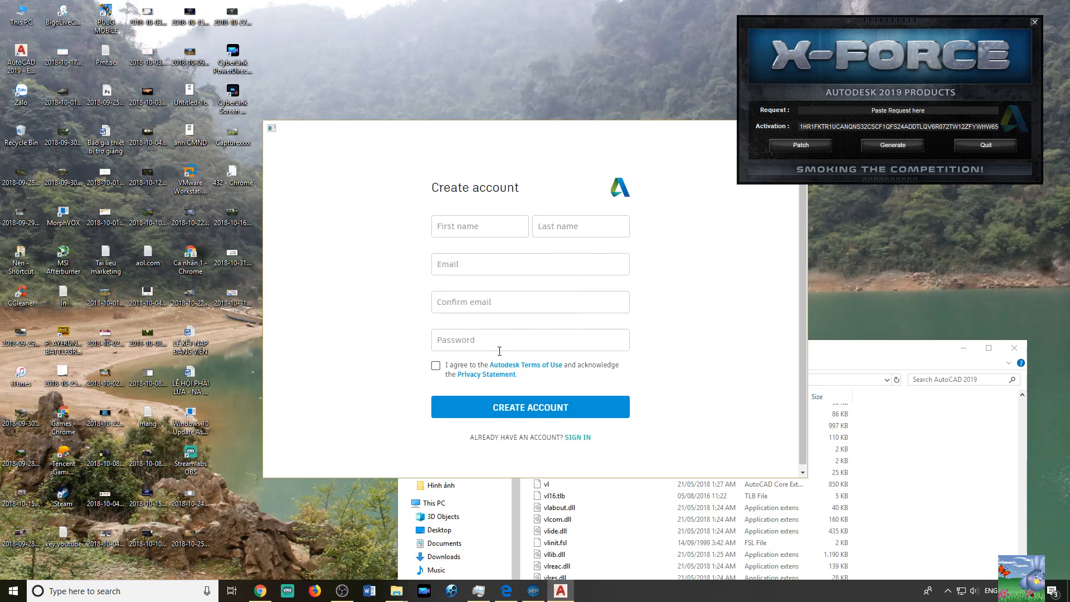
pyautogui.click(315, 591)
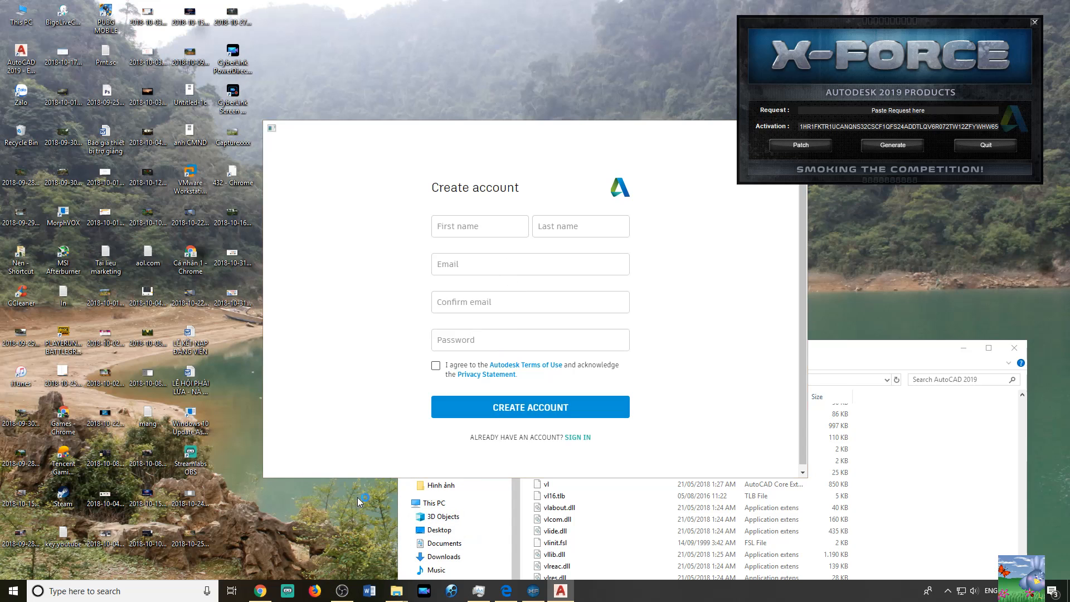
pyautogui.moveTo(590, 10); pyautogui.dragTo(589, 0)
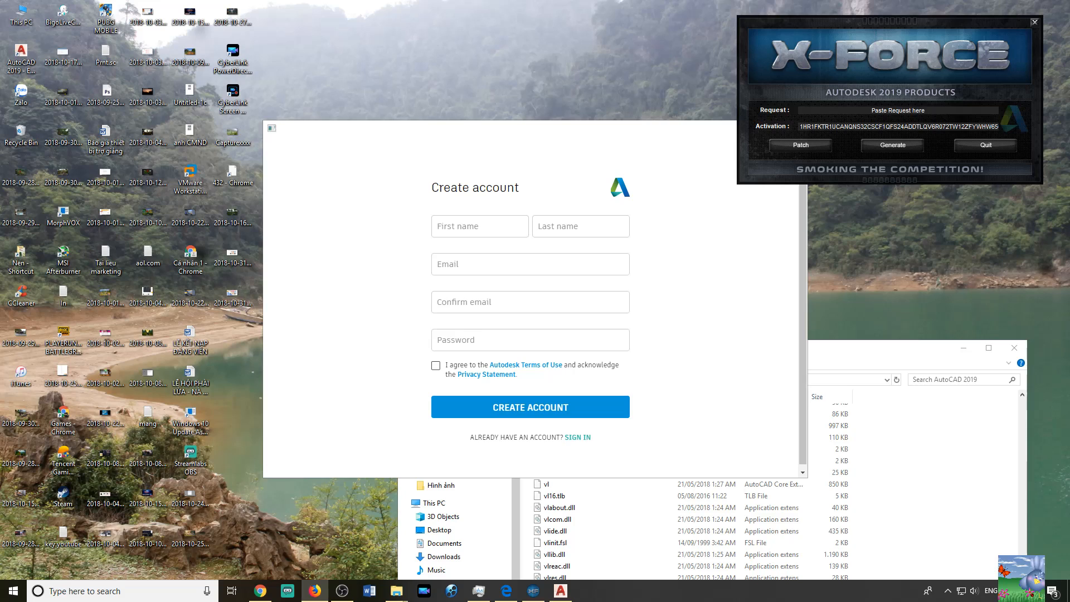
# Step: Enter the first and last name, and paste the e-mail into both e-mail fields
pyautogui.click(491, 227)
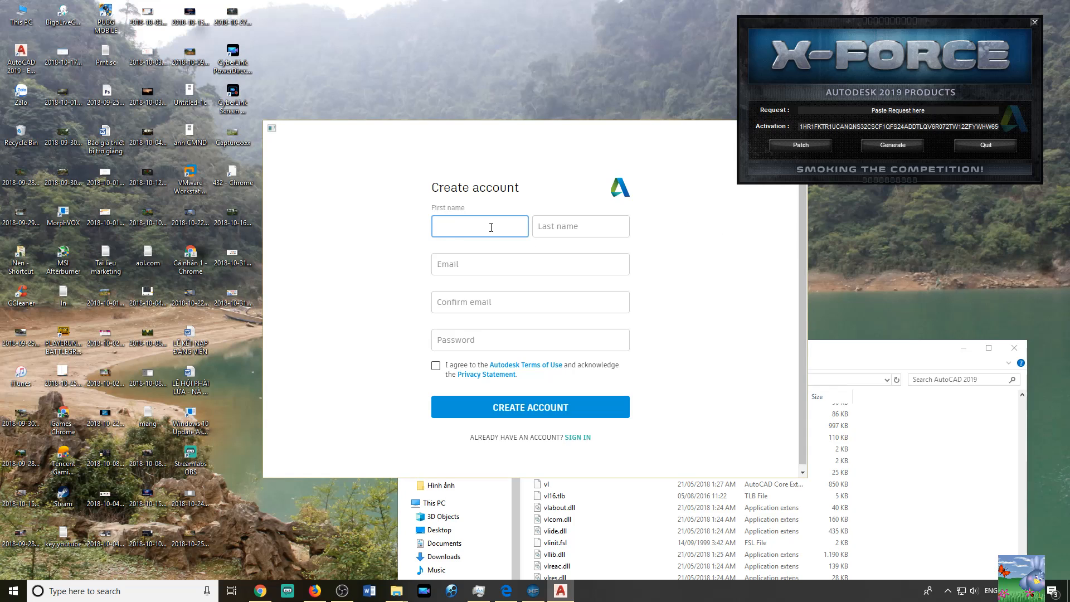
pyautogui.write('Dong')
pyautogui.press('Tab')
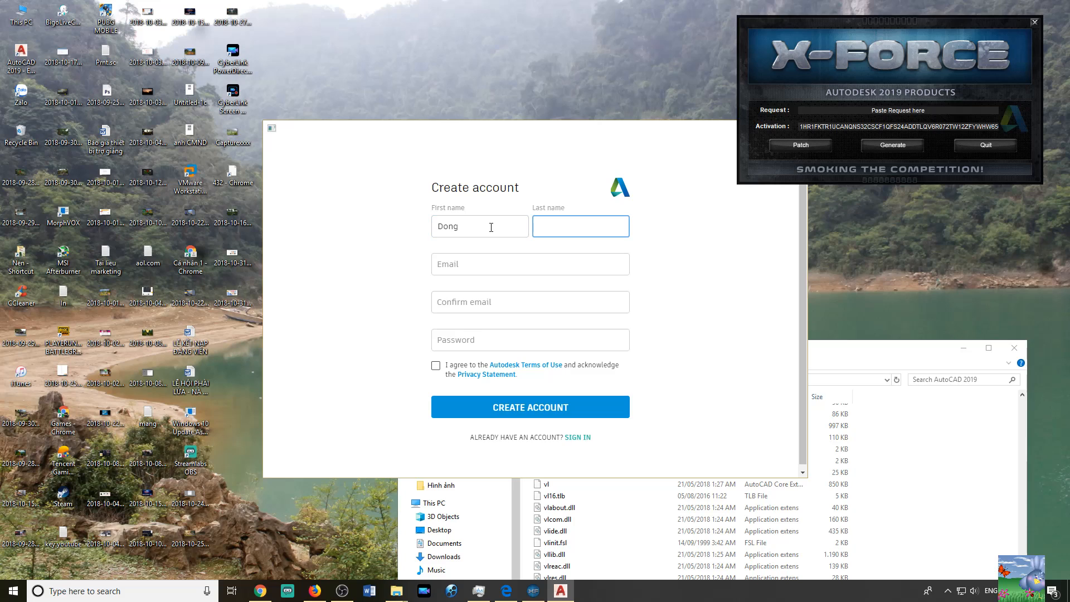
pyautogui.write('Dong')
pyautogui.press('Tab')
pyautogui.hotkey('ctrl', 'v')
pyautogui.click(538, 295)
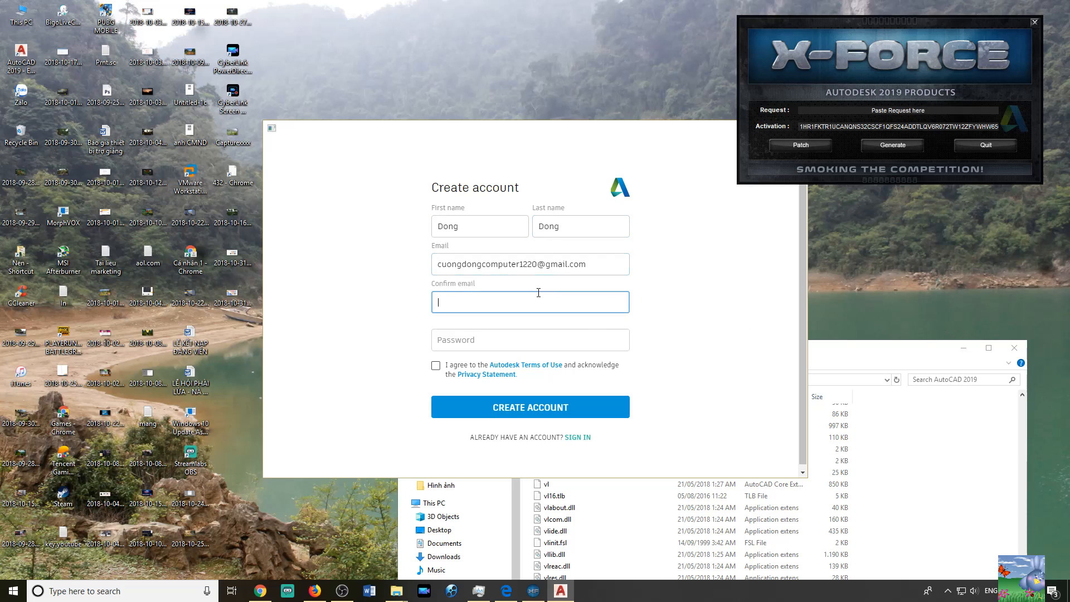
pyautogui.hotkey('ctrl', 'v')
# Step: Type the account password, accept the terms of use, and create the account
pyautogui.click(511, 334)
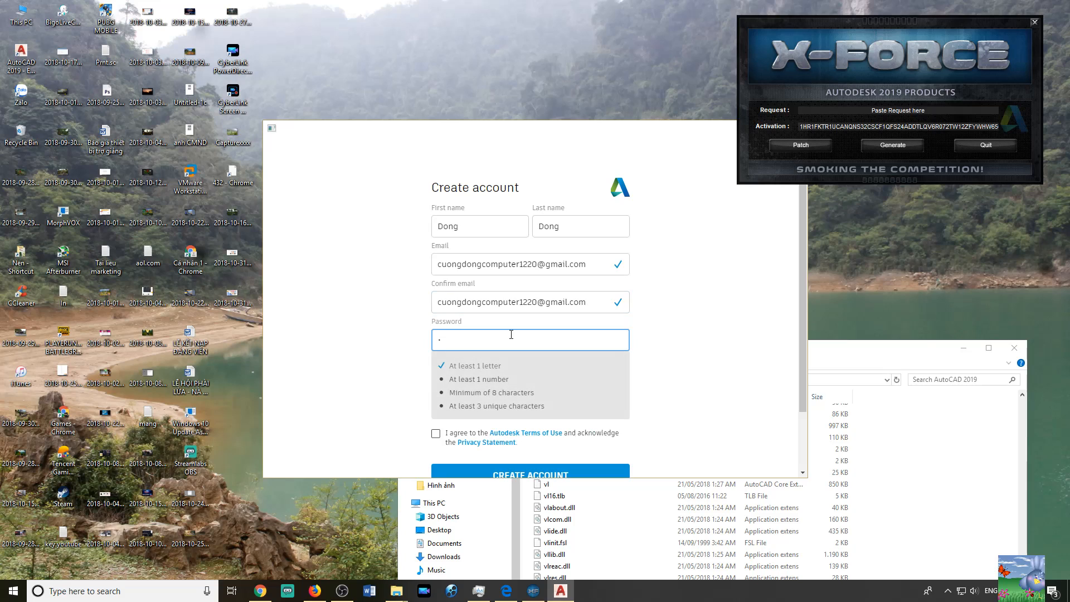
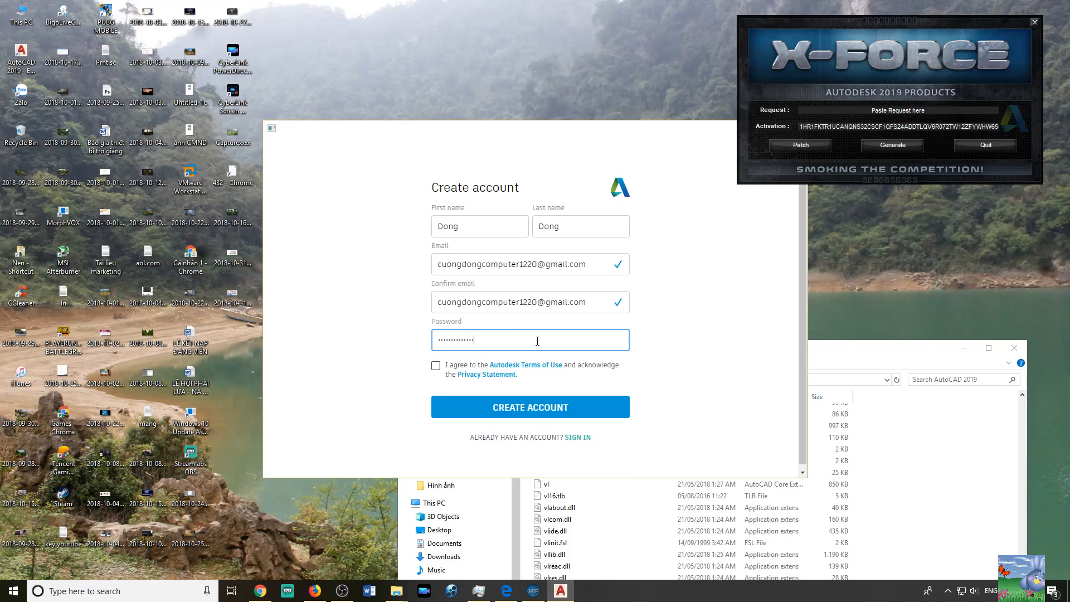
pyautogui.click(436, 366)
pyautogui.click(501, 411)
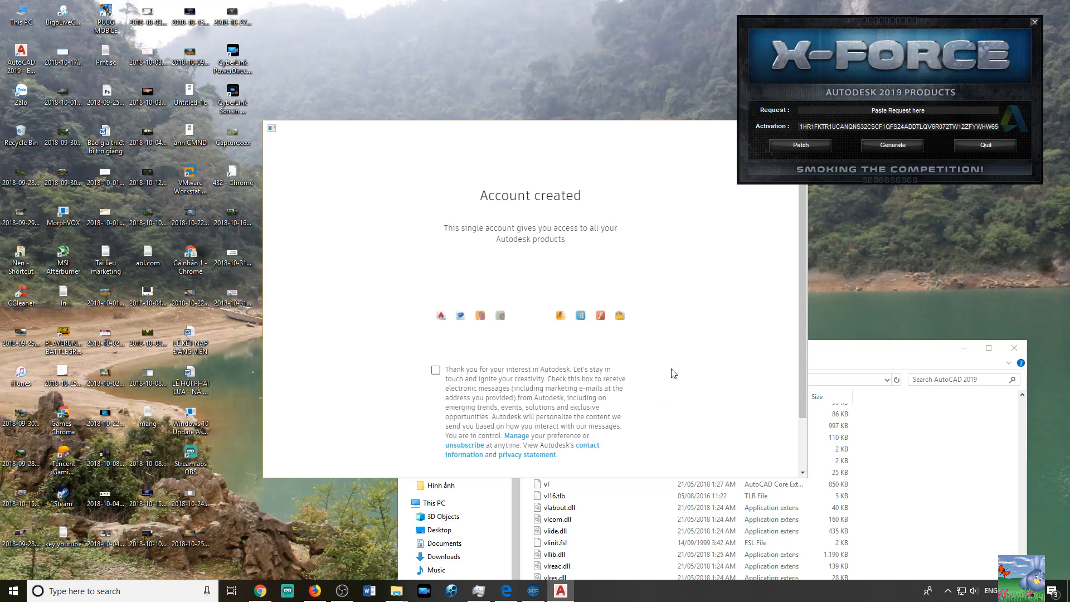
# Step: Leave marketing e-mails unchecked, finish setup with DONE, then choose CONTACT ME on the trial-ended screen
pyautogui.click(436, 370)
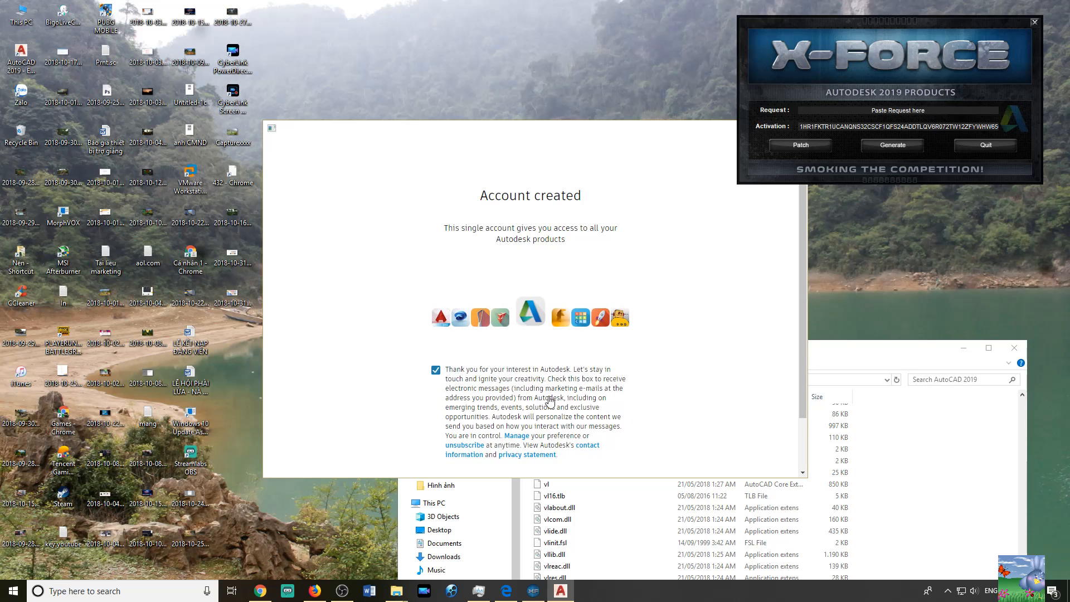
pyautogui.click(436, 370)
pyautogui.scroll(-1, 618, 307)
pyautogui.click(591, 441)
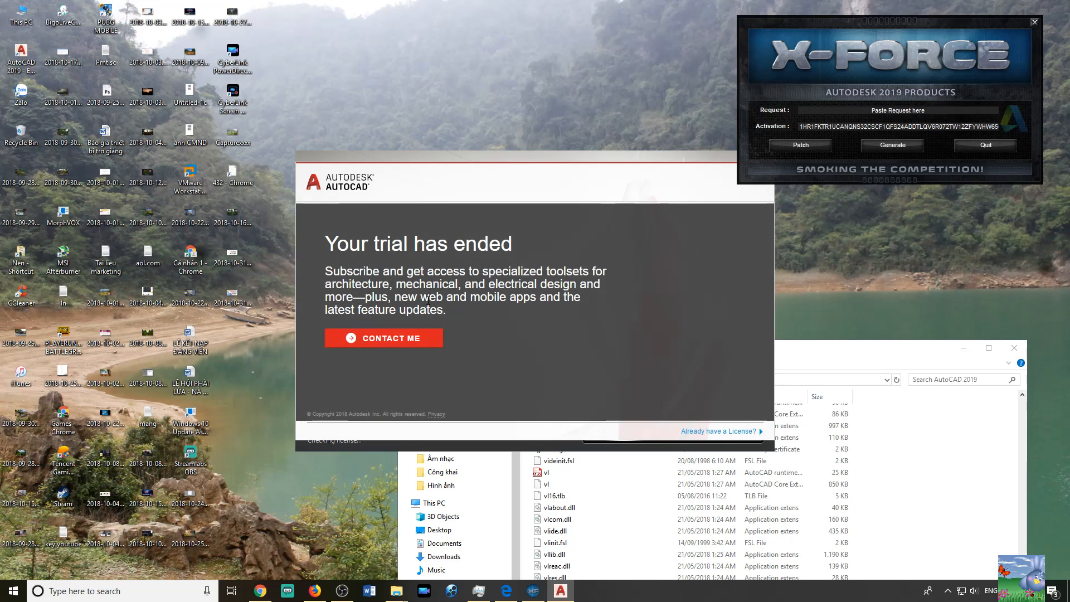
pyautogui.click(410, 341)
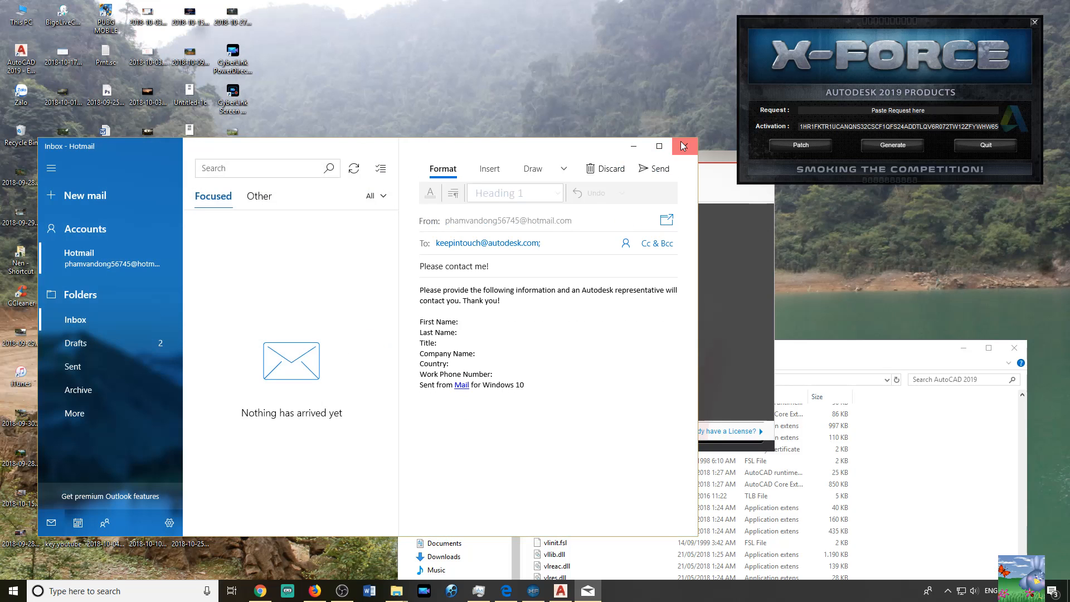
# Step: Close Mail, sign in as a different user with the pasted e-mail and password, postponing two-step verification
pyautogui.click(684, 146)
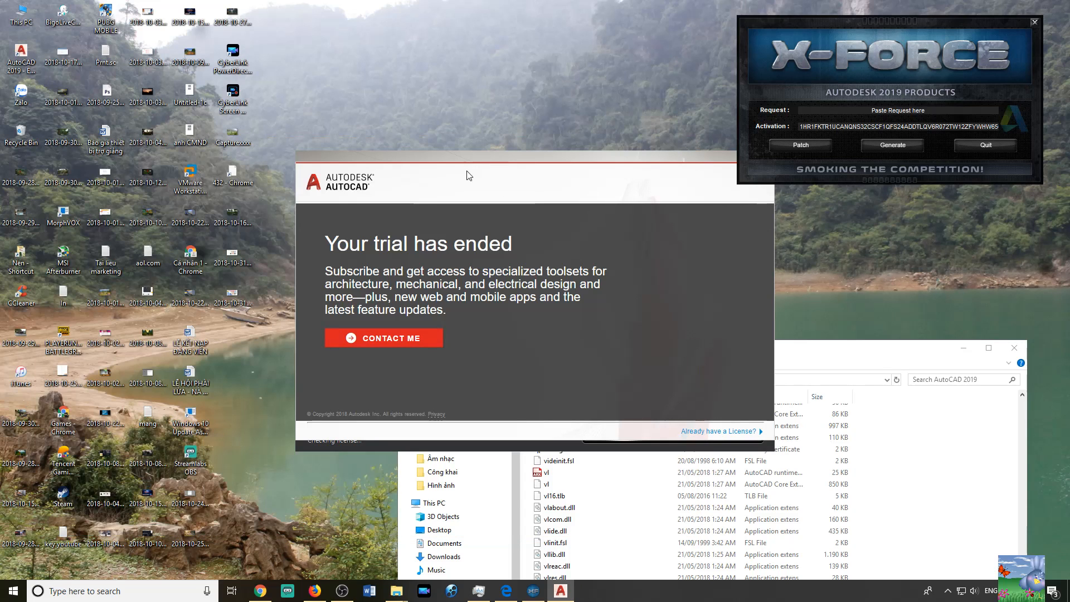
pyautogui.click(706, 431)
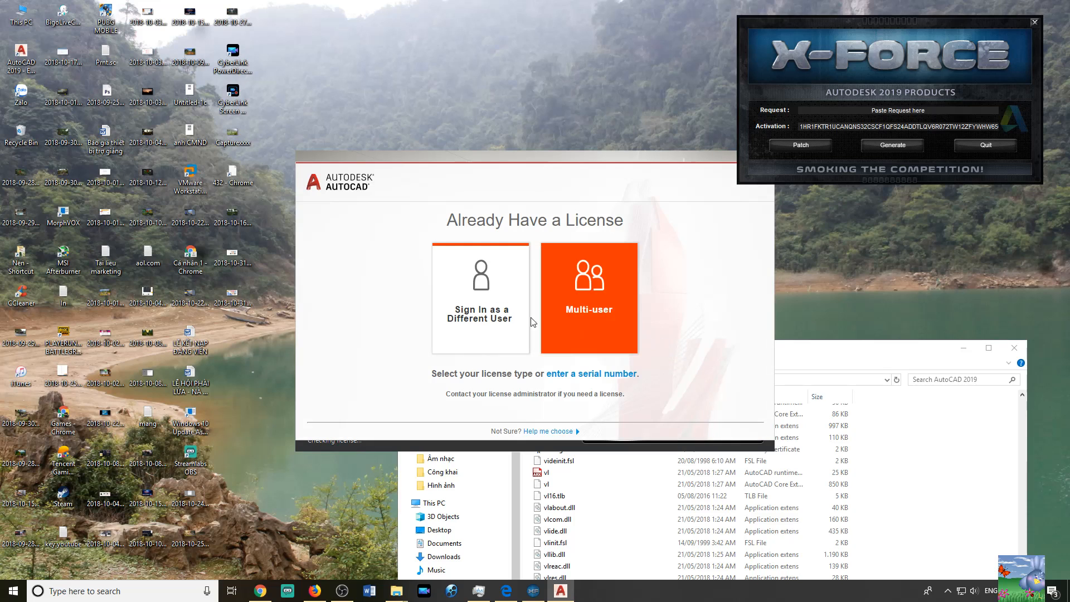
pyautogui.click(471, 311)
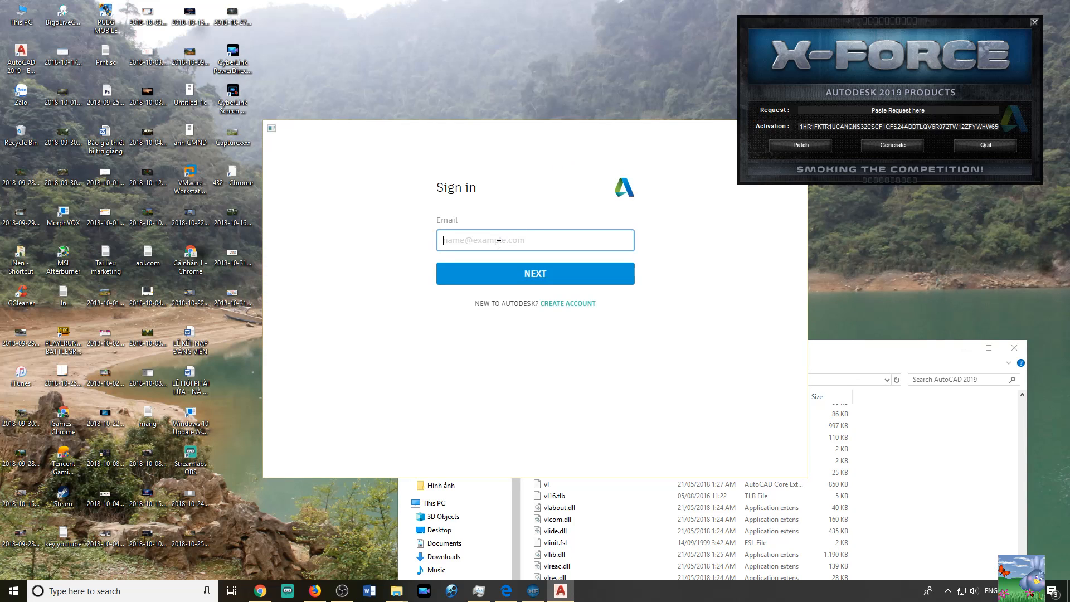
pyautogui.hotkey('ctrl', 'v')
pyautogui.press('Return')
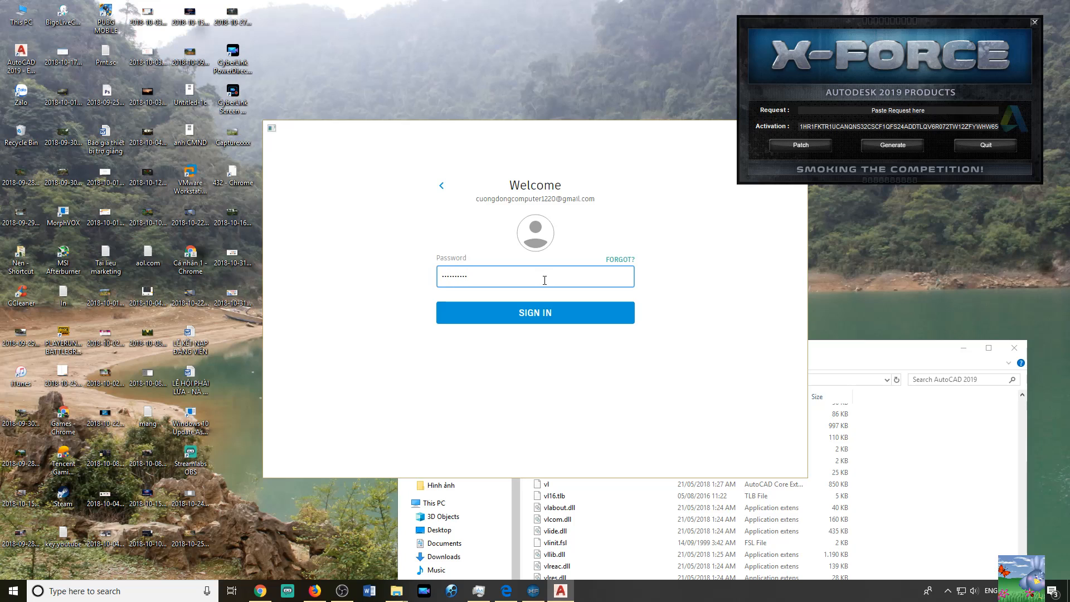
pyautogui.write('1')
pyautogui.press('Return')
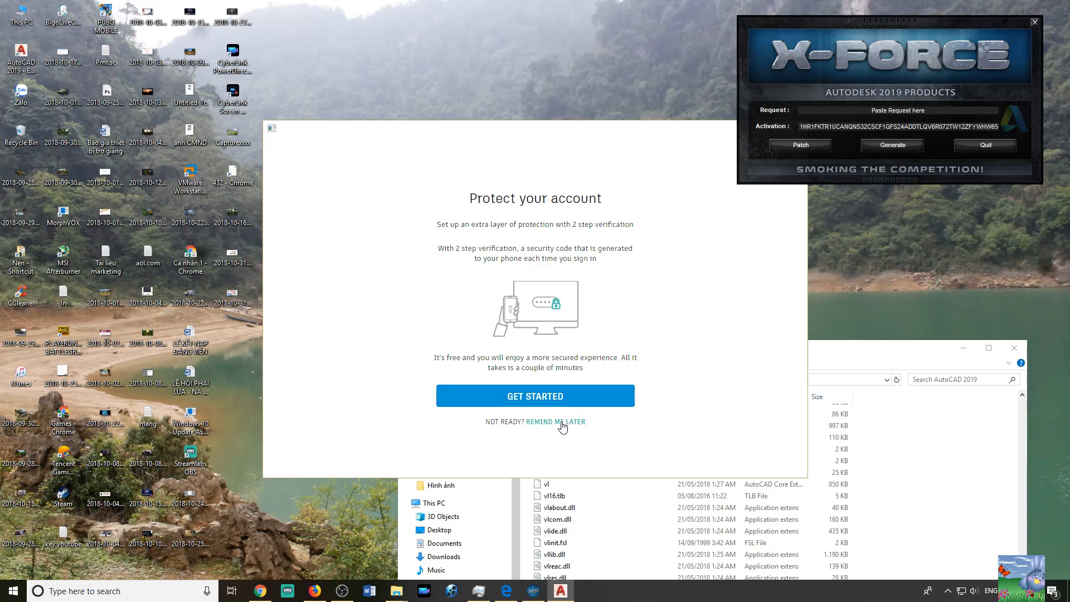
pyautogui.click(558, 422)
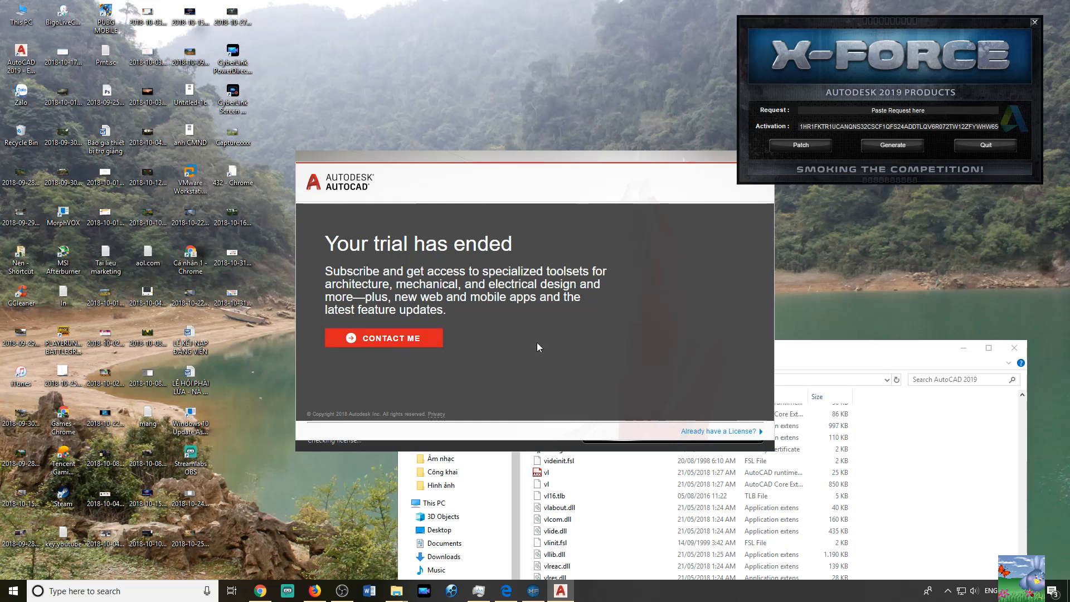
# Step: Under 'Already have a License?', choose to enter a serial number
pyautogui.moveTo(482, 311); pyautogui.dragTo(469, 296)
pyautogui.click(545, 318)
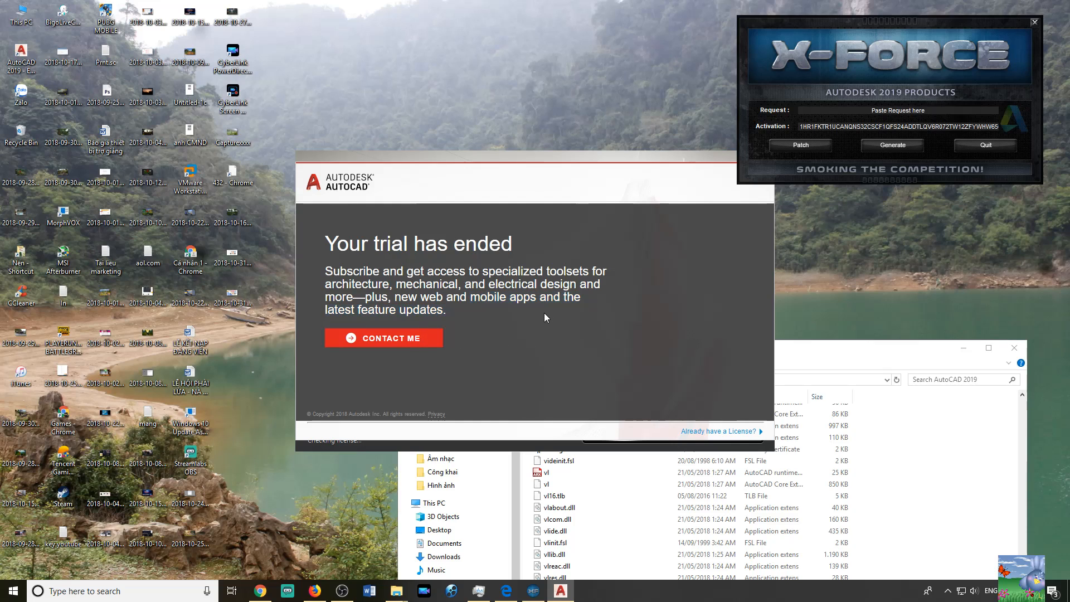
pyautogui.click(754, 432)
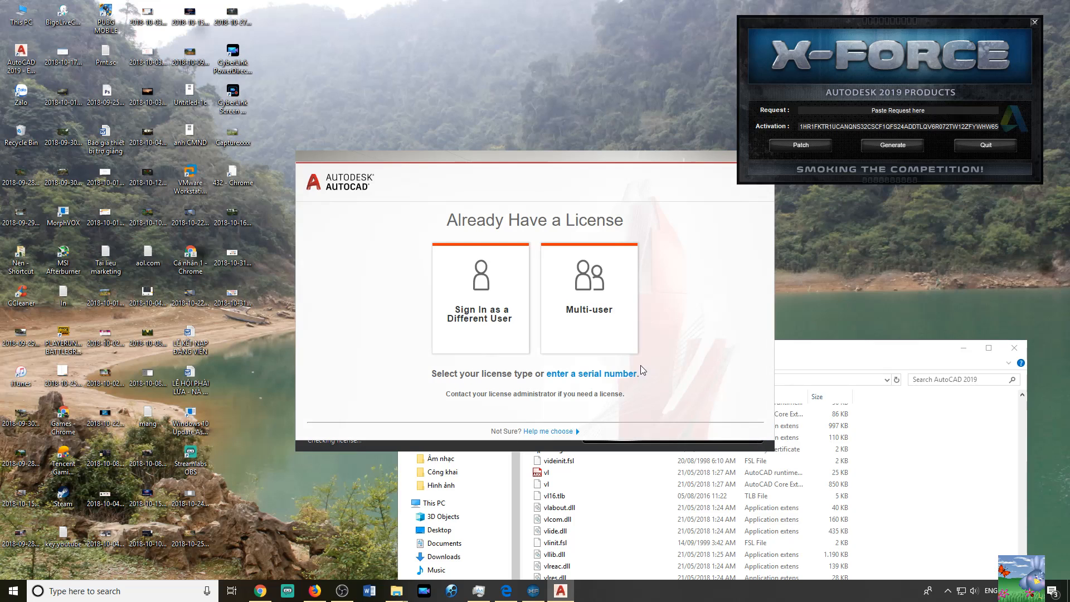
pyautogui.click(609, 375)
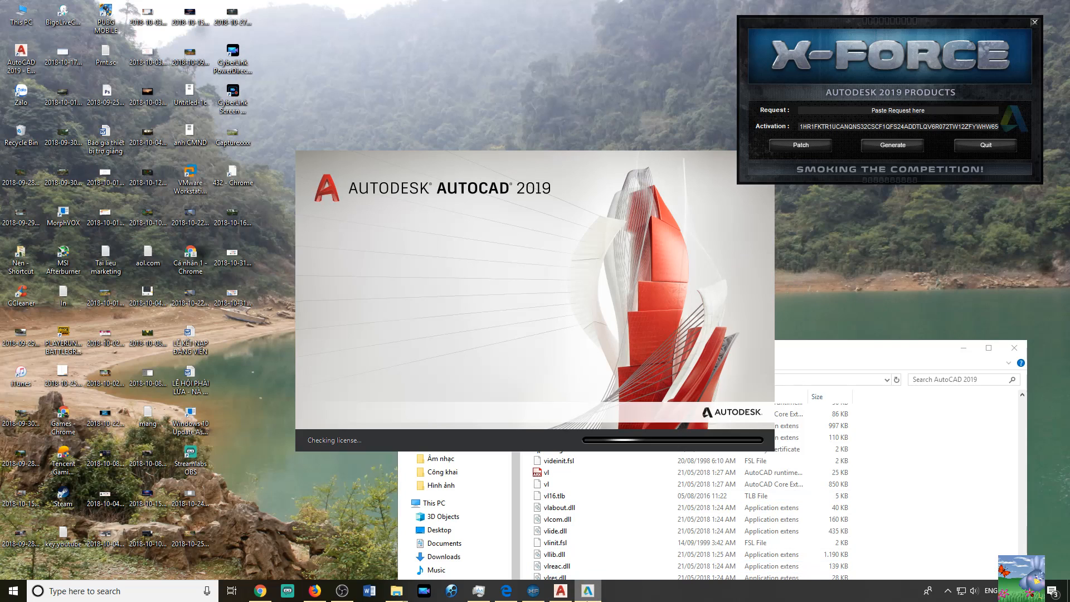
# Step: Refresh the desktop and shift the X-Force keygen window further right
pyautogui.rightClick(832, 277)
pyautogui.click(843, 331)
pyautogui.moveTo(817, 28); pyautogui.dragTo(871, 46)
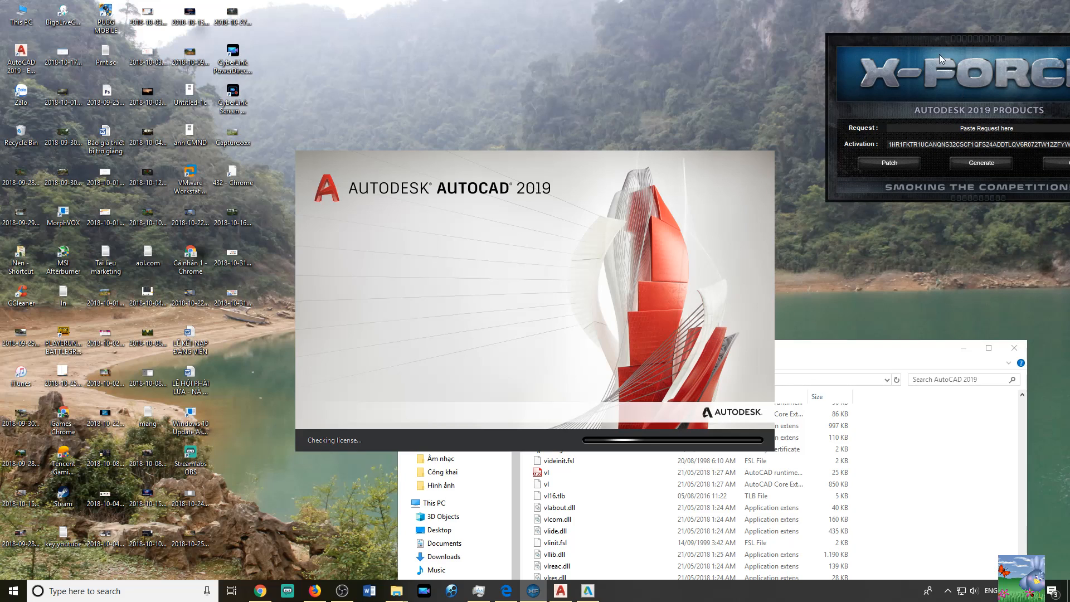
# Step: Accept the Autodesk Privacy Statement and choose Activate in Product License Activation
pyautogui.click(692, 176)
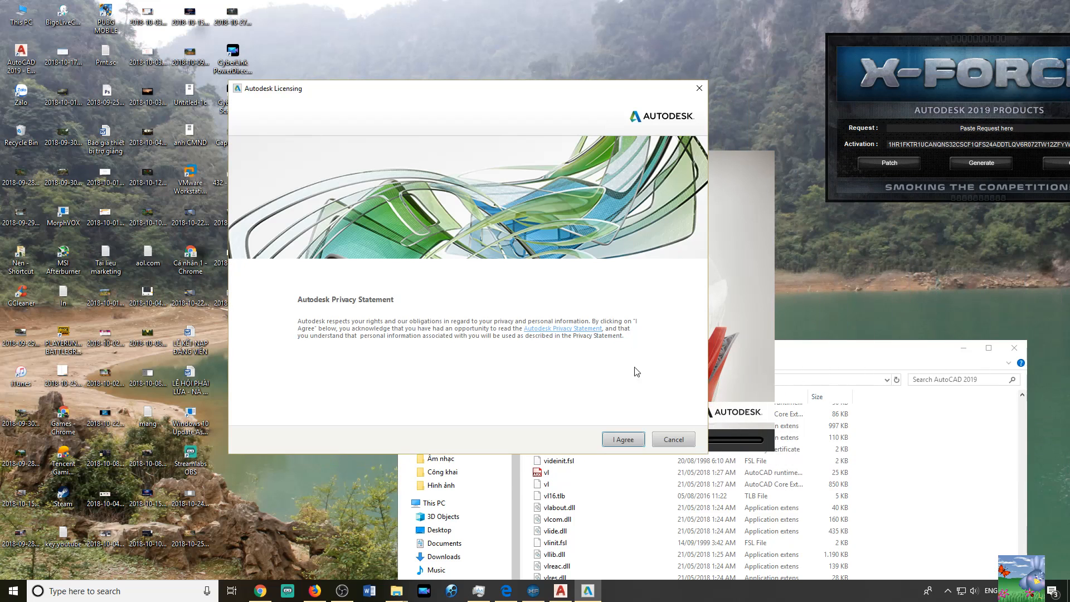
pyautogui.click(624, 440)
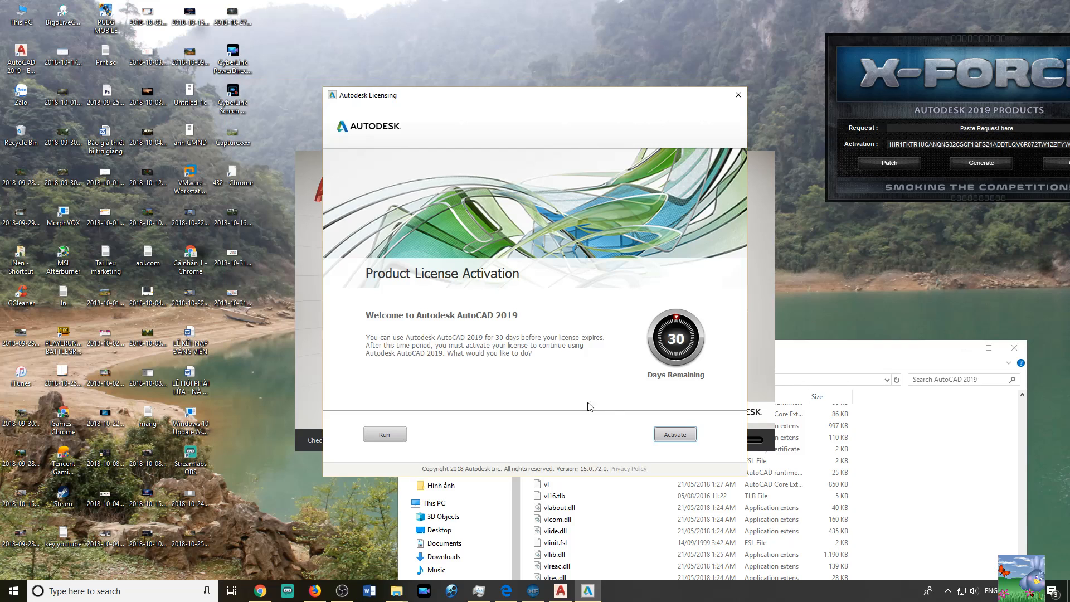
pyautogui.click(674, 435)
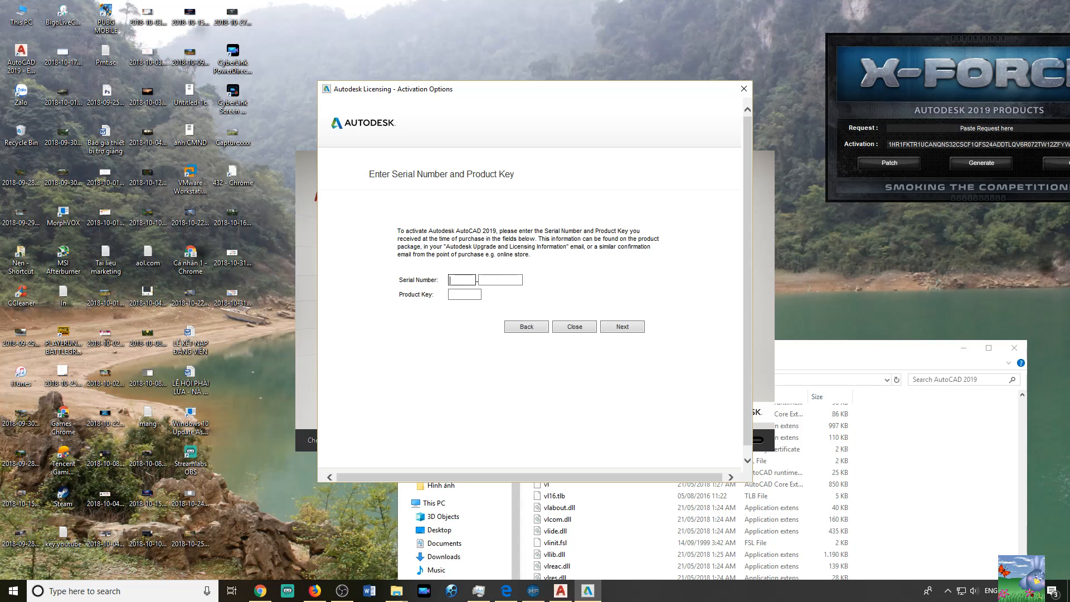
# Step: Fill in both Serial Number boxes, clearing and retyping the first part
pyautogui.click(506, 590)
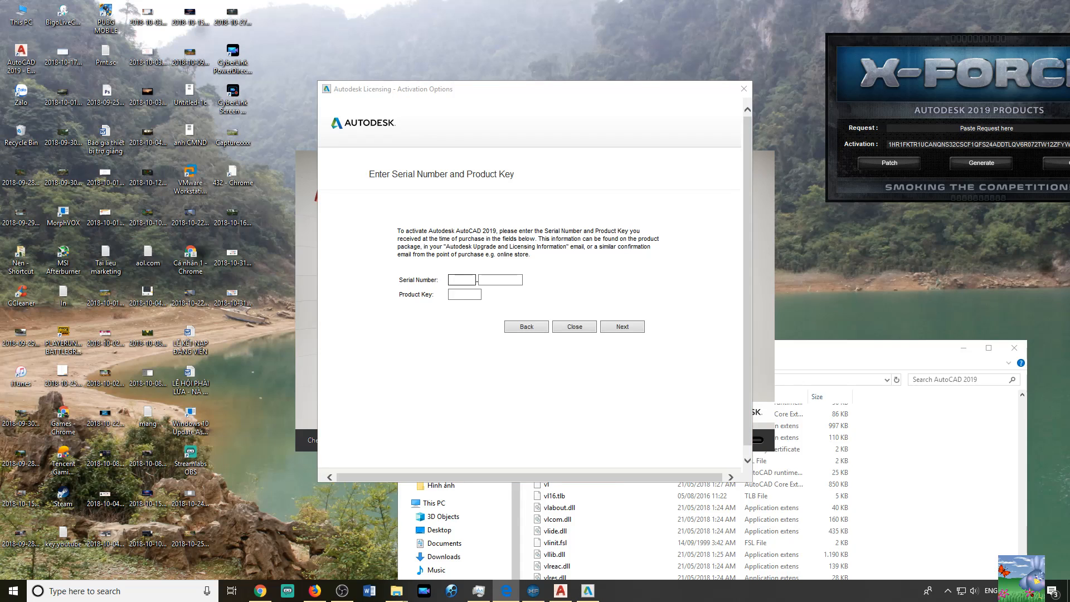
pyautogui.click(460, 280)
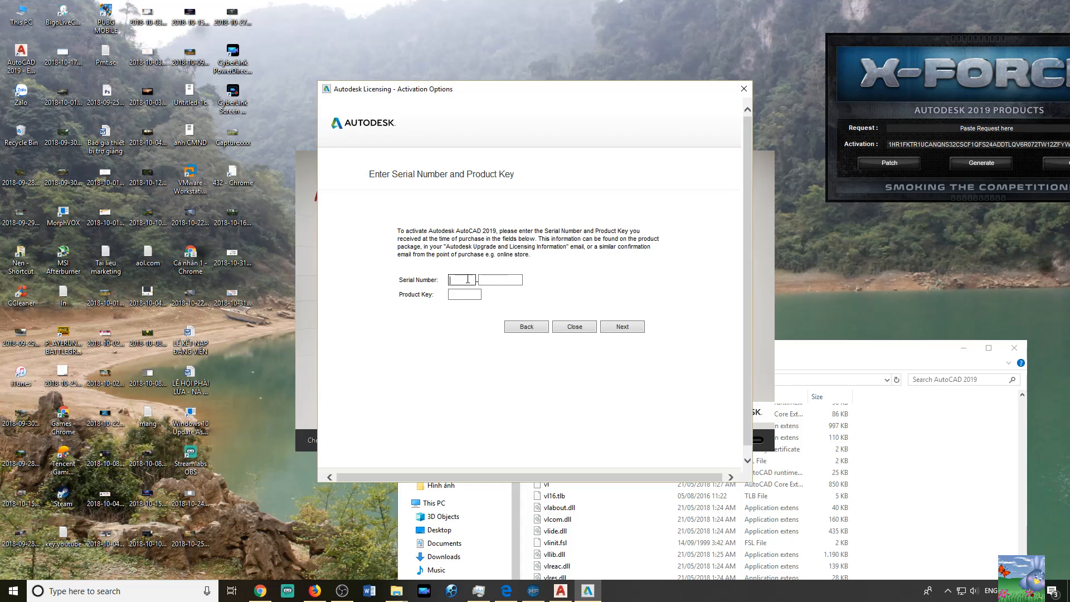
pyautogui.write('666')
pyautogui.doubleClick(454, 283)
pyautogui.press('BackSpace')
pyautogui.write('66')
pyautogui.write('6')
pyautogui.write('666')
pyautogui.write('6666')
pyautogui.moveTo(508, 280); pyautogui.dragTo(474, 297)
# Step: Enter the Product Key and submit the activation details with Next
pyautogui.click(506, 591)
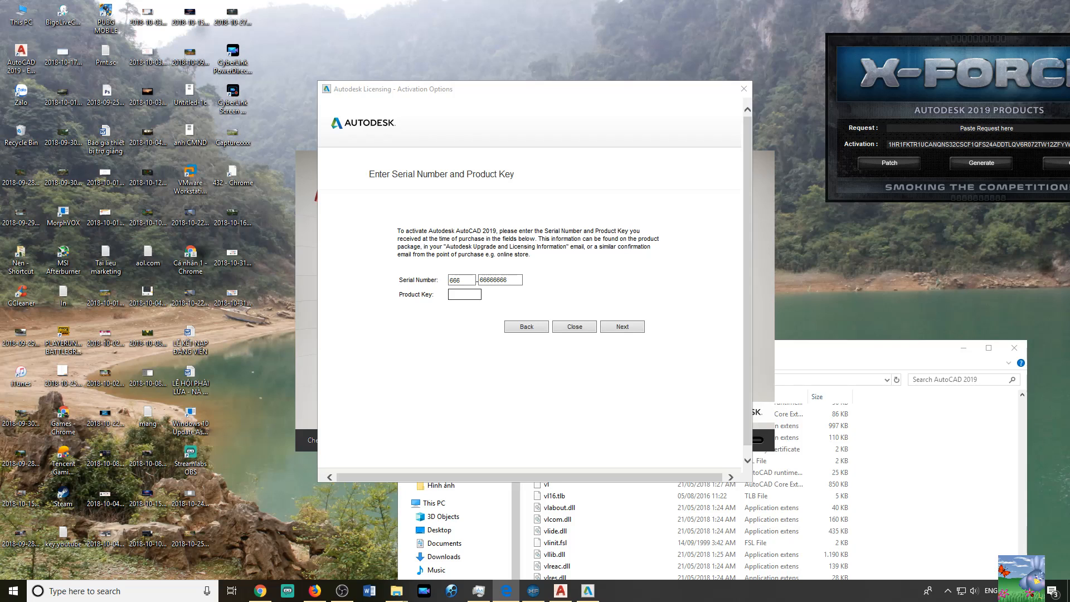
pyautogui.click(463, 296)
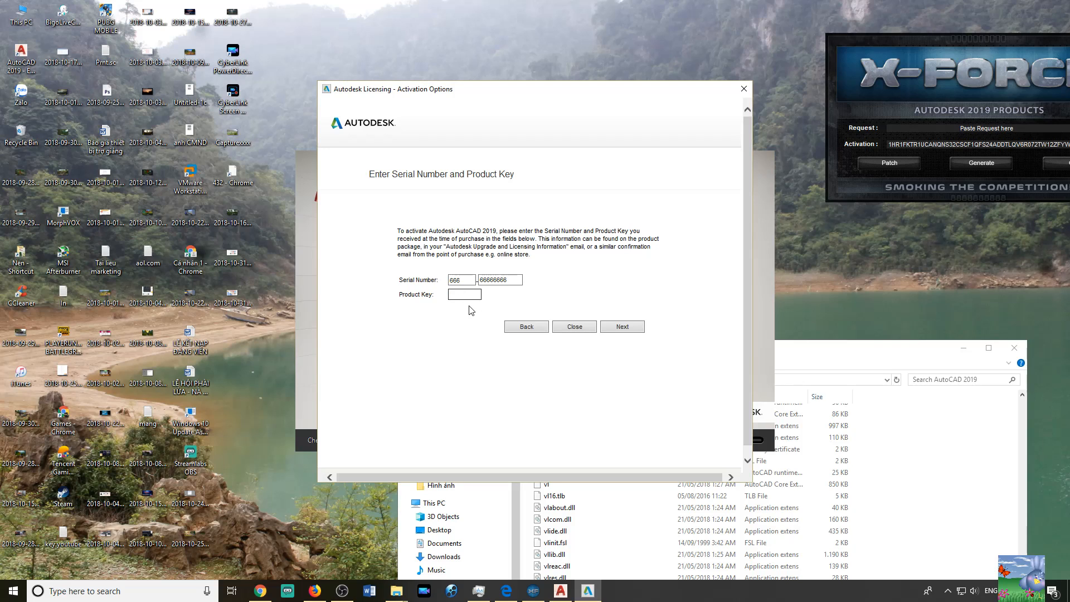
pyautogui.write('001k1')
pyautogui.click(577, 328)
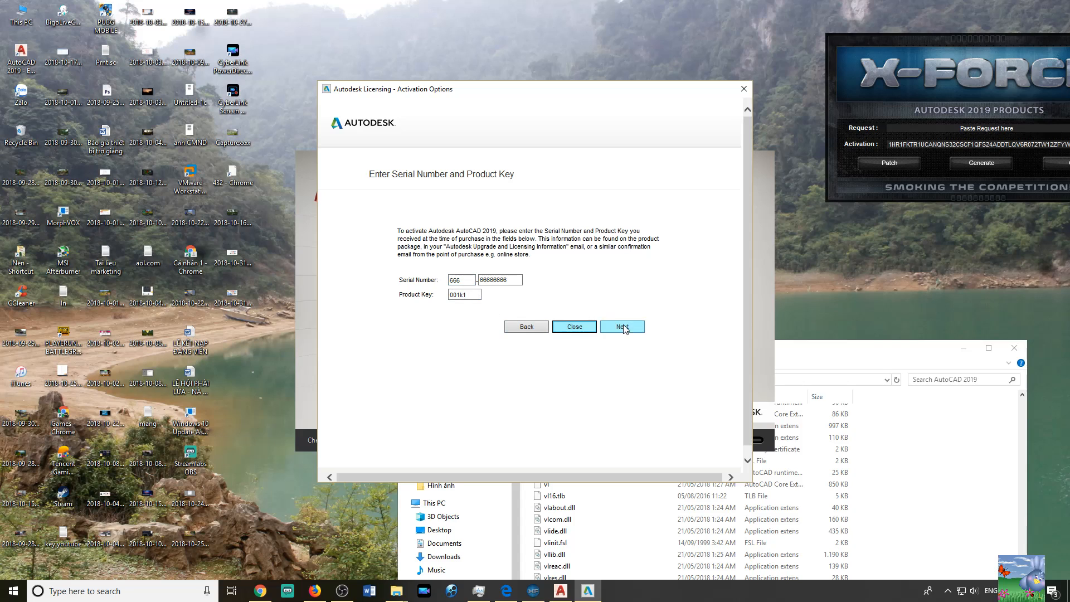
pyautogui.click(623, 328)
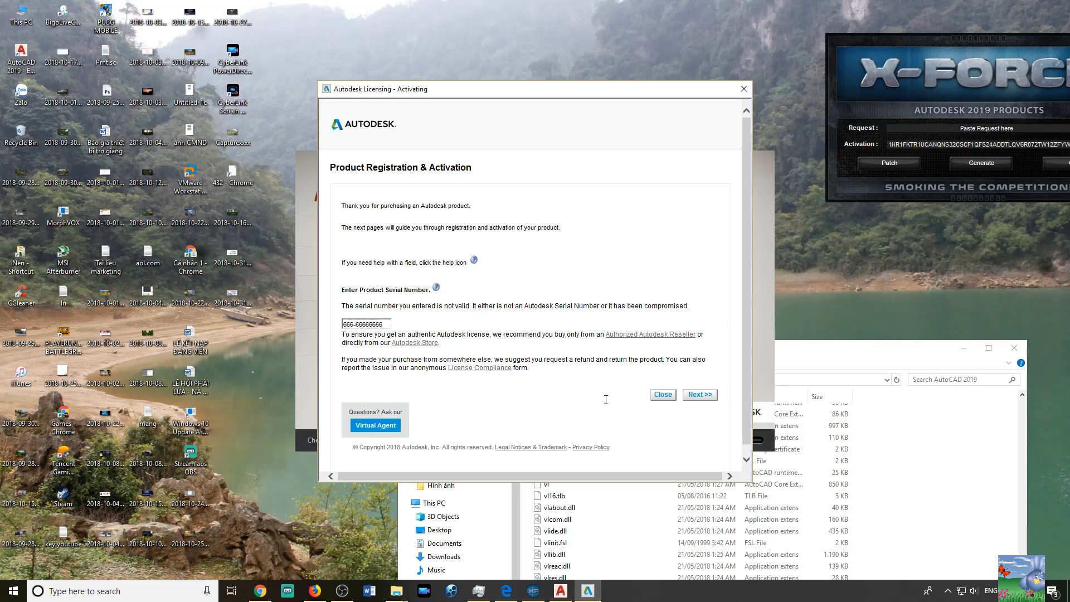
# Step: Retry Next after the invalid-serial error, then close registration and confirm with OK
pyautogui.click(705, 396)
pyautogui.click(697, 398)
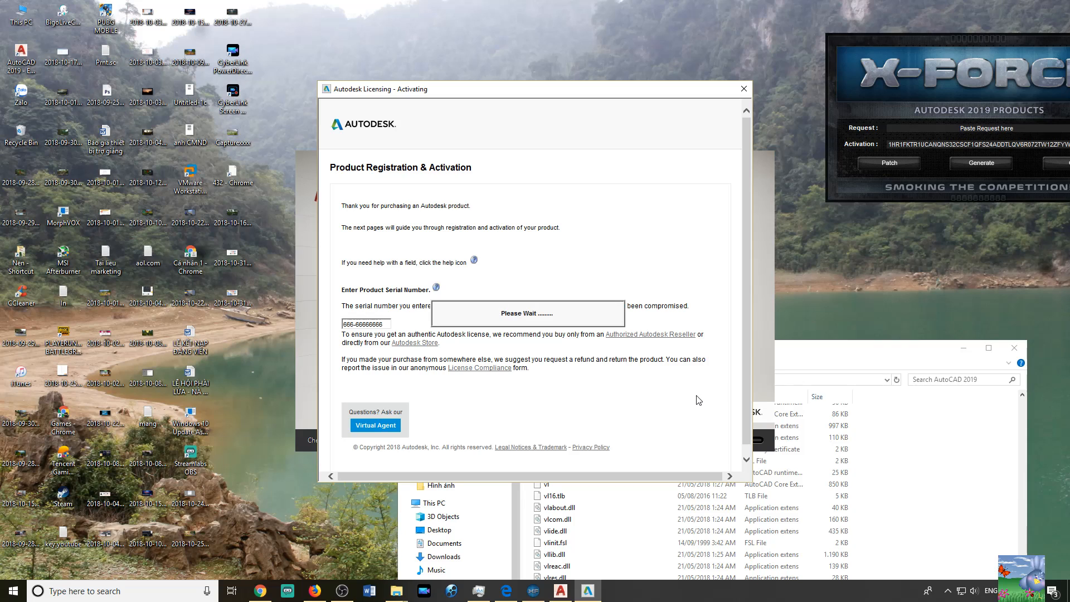
pyautogui.click(662, 395)
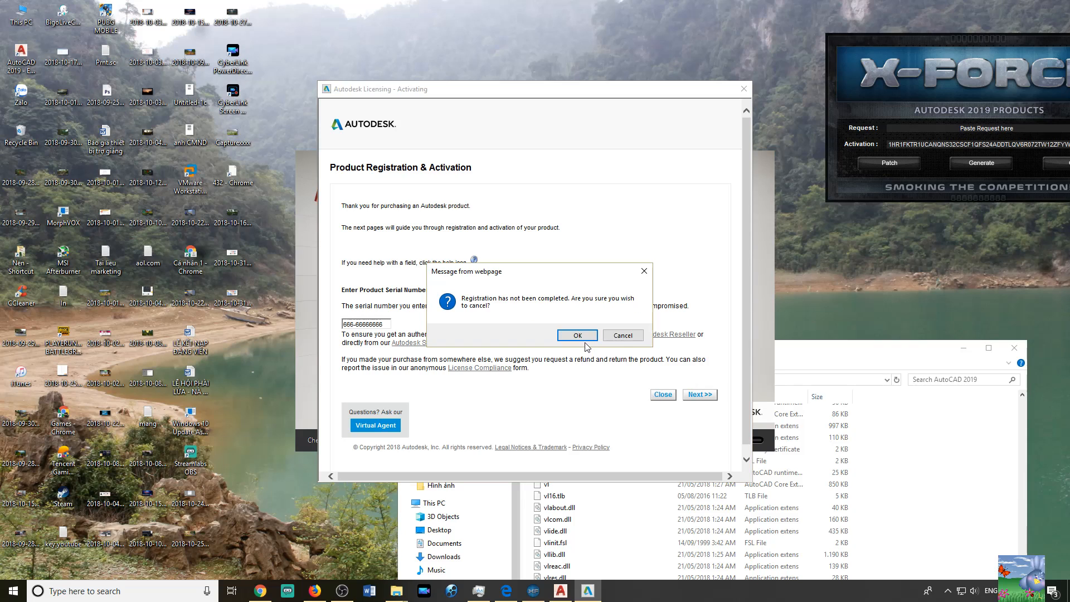
pyautogui.click(612, 336)
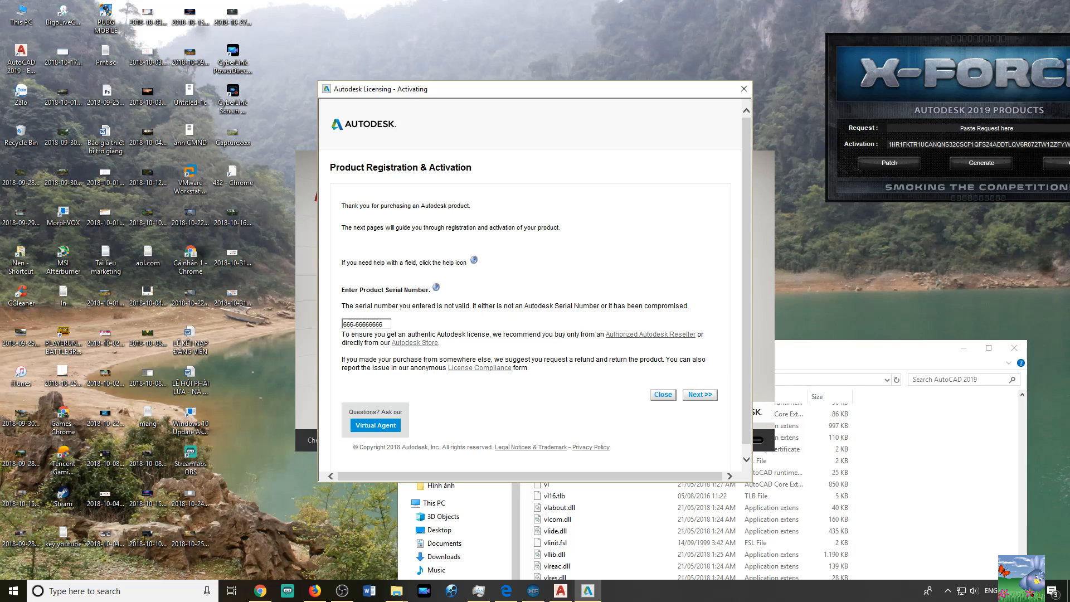
pyautogui.scroll(-1, 410, 349)
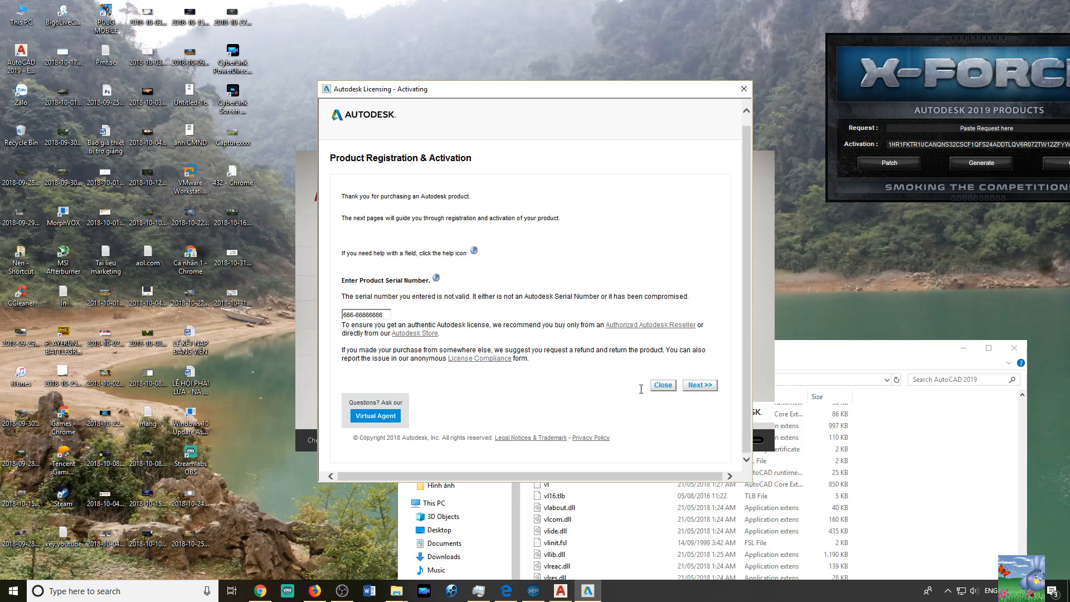
pyautogui.click(664, 387)
pyautogui.click(580, 288)
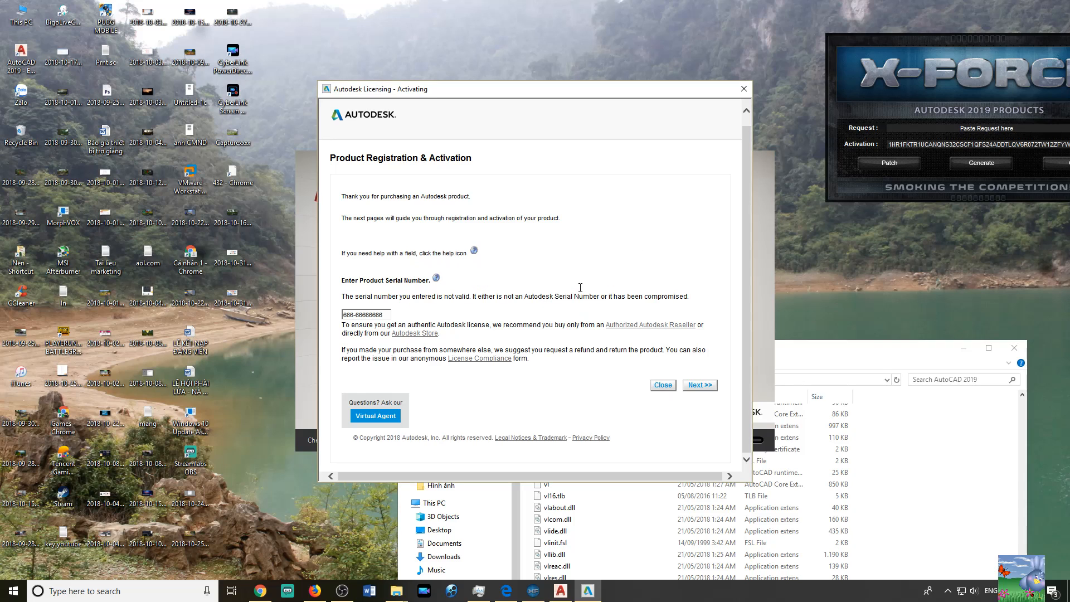